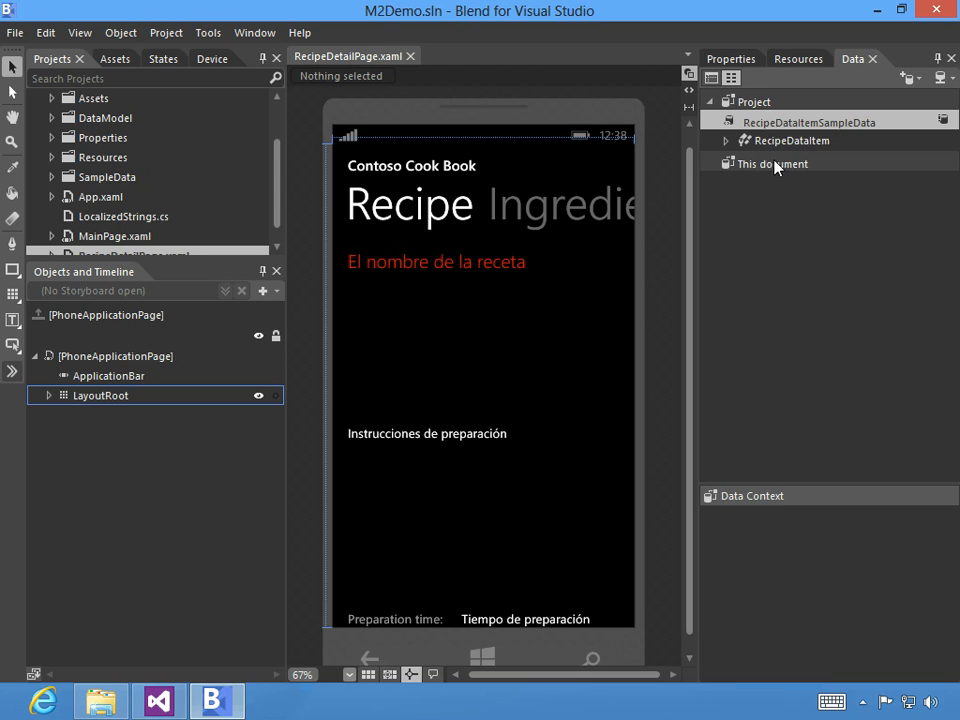
Bind the RecipeDataItem Title field to the red recipe name text and BackGroundImage to the empty image area below it.
left_click(727, 142)
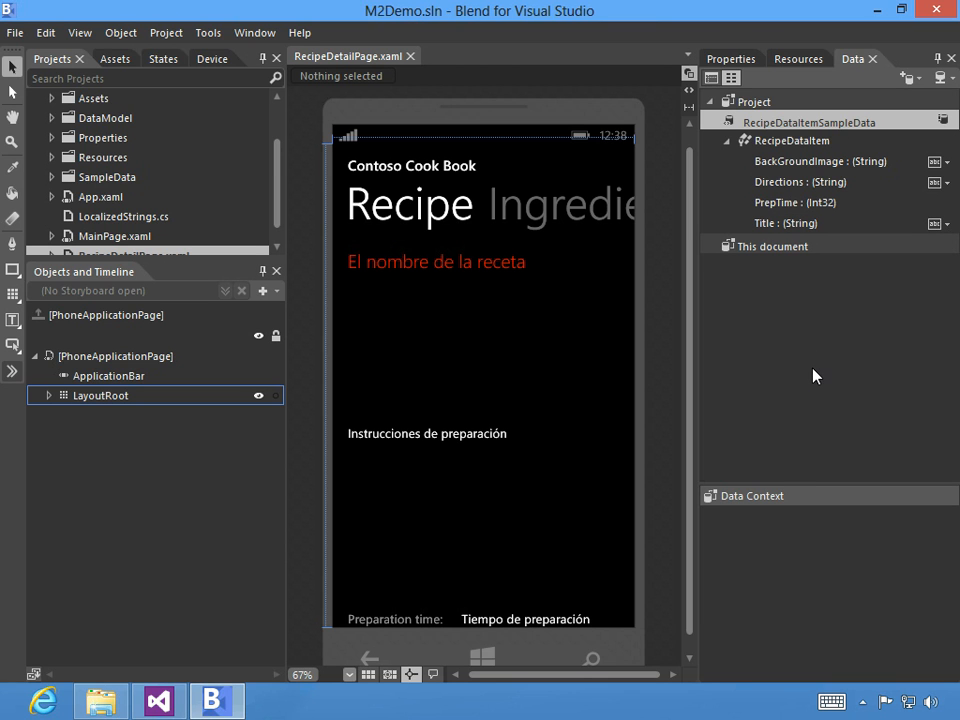
left_click(787, 226)
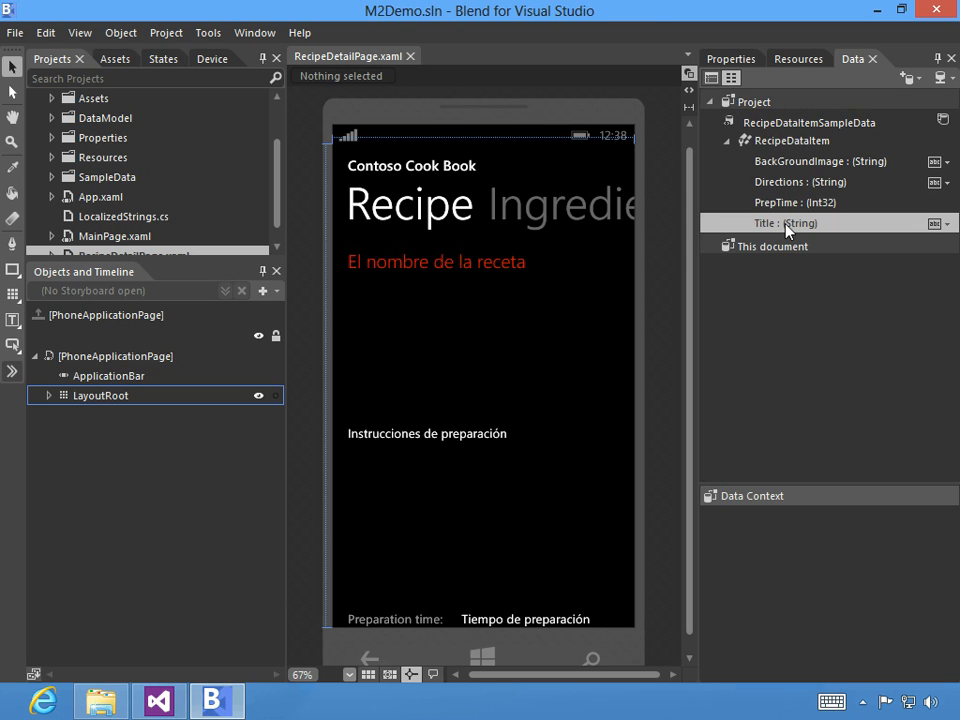
left_click_drag(787, 228, 435, 262)
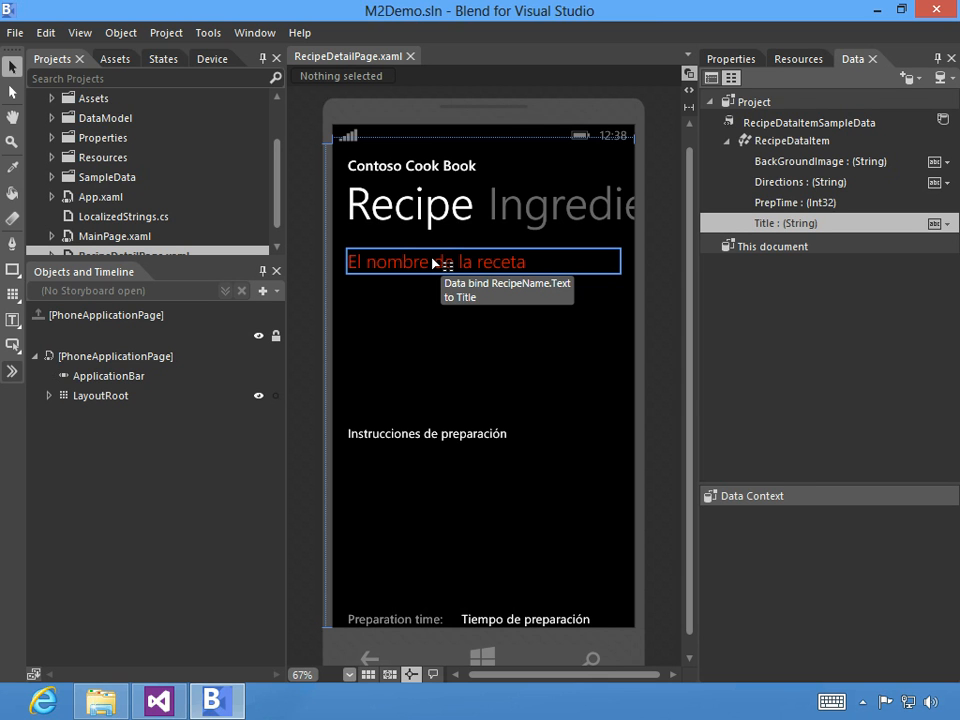
left_click_drag(436, 263, 437, 265)
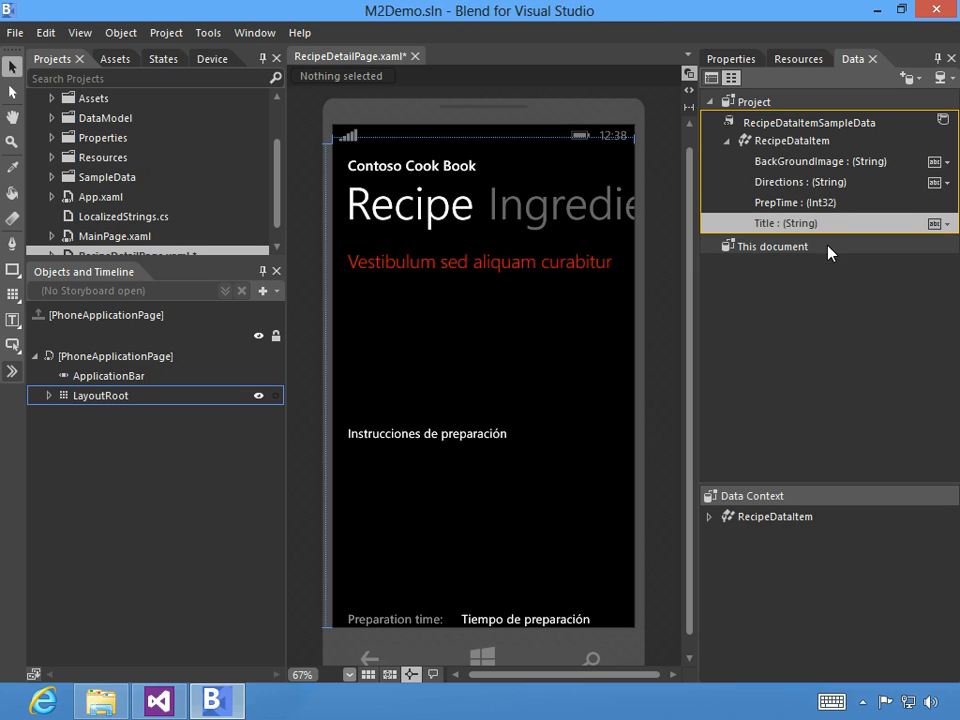
left_click_drag(836, 169, 457, 356)
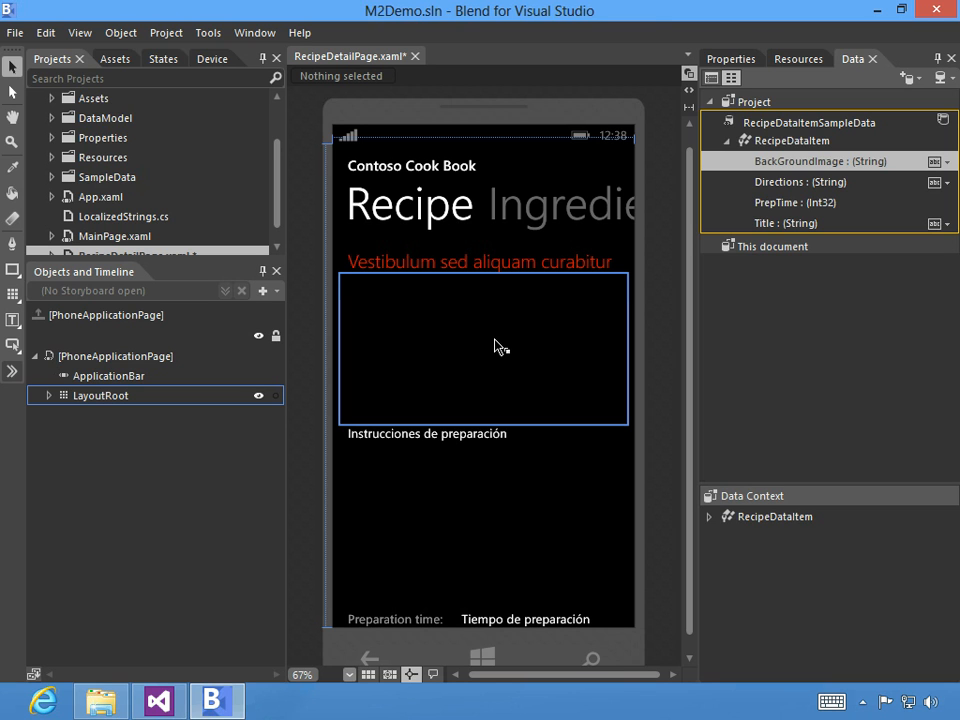
Bind the Directions field to the preparation instructions text and PrepTime to the value beside "Preparation time:".
left_click(797, 186)
left_click_drag(657, 275, 463, 492)
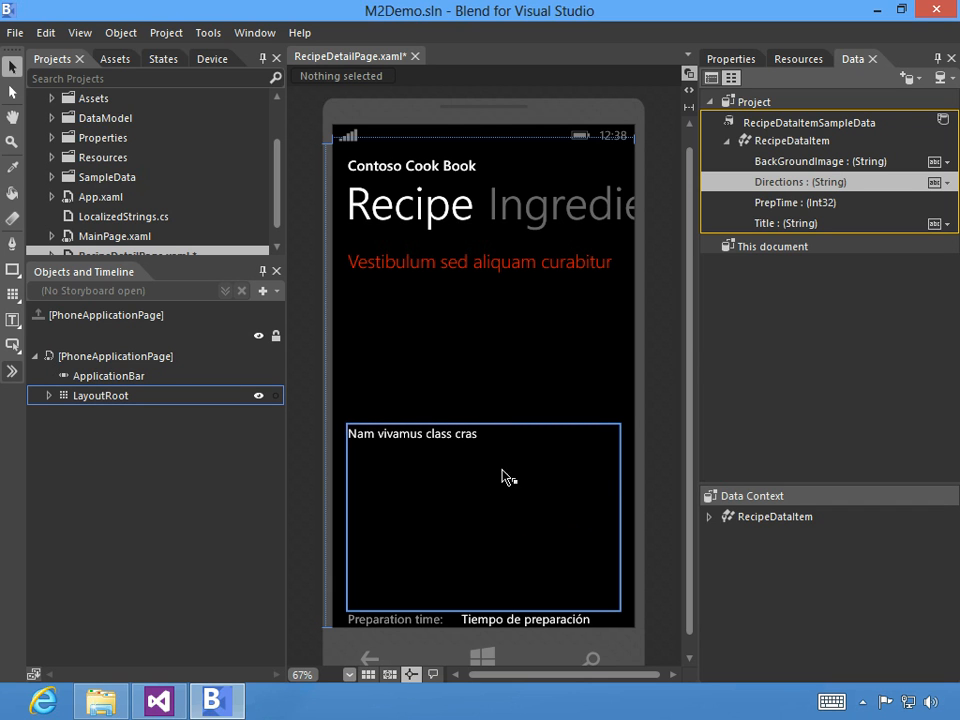
left_click(810, 204)
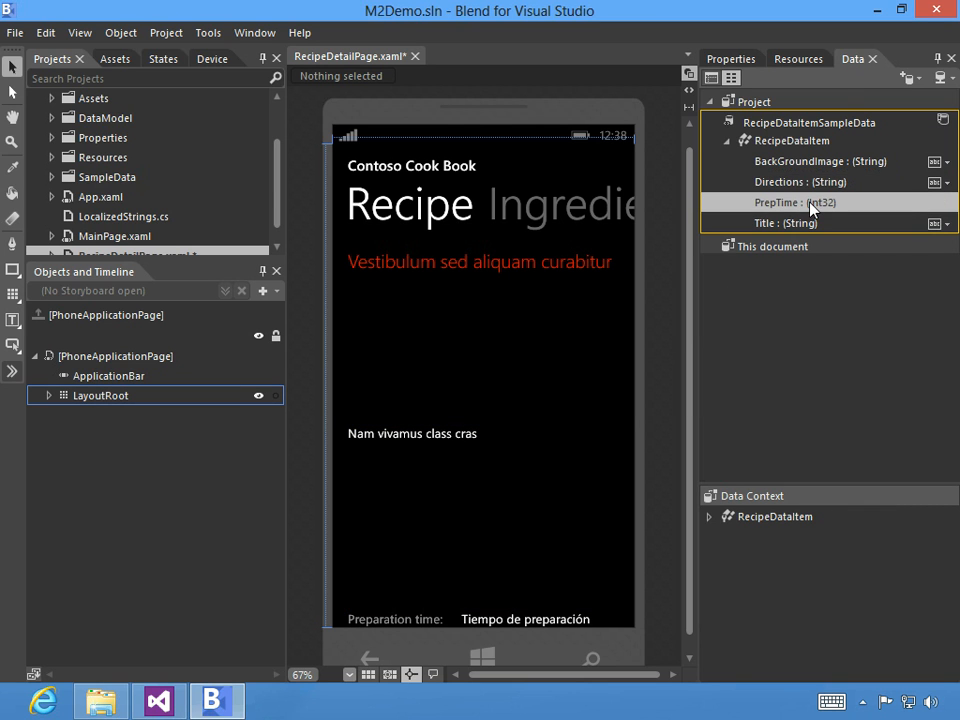
left_click_drag(655, 325, 542, 625)
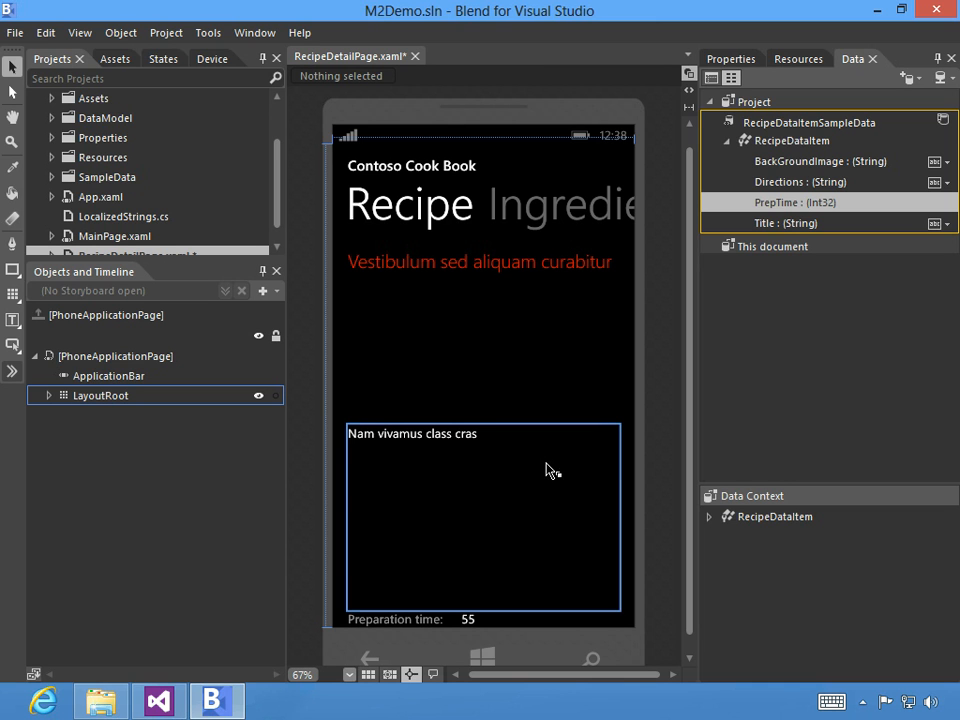
Set the maximum word count of the Directions field's Lorem ipsum sample data to 36.
left_click(826, 189)
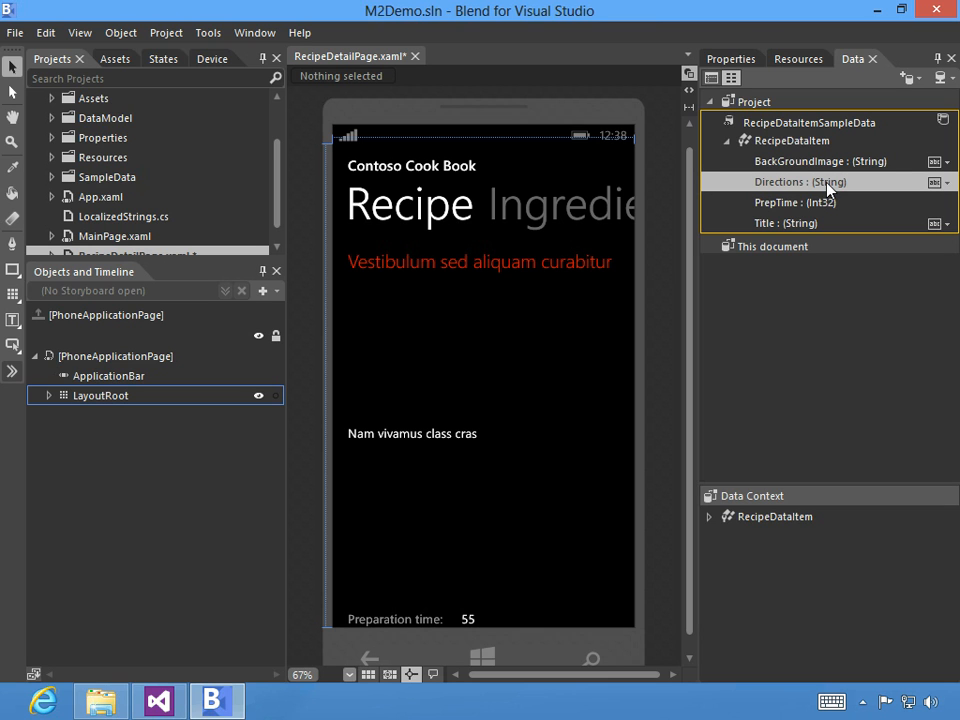
left_click(934, 184)
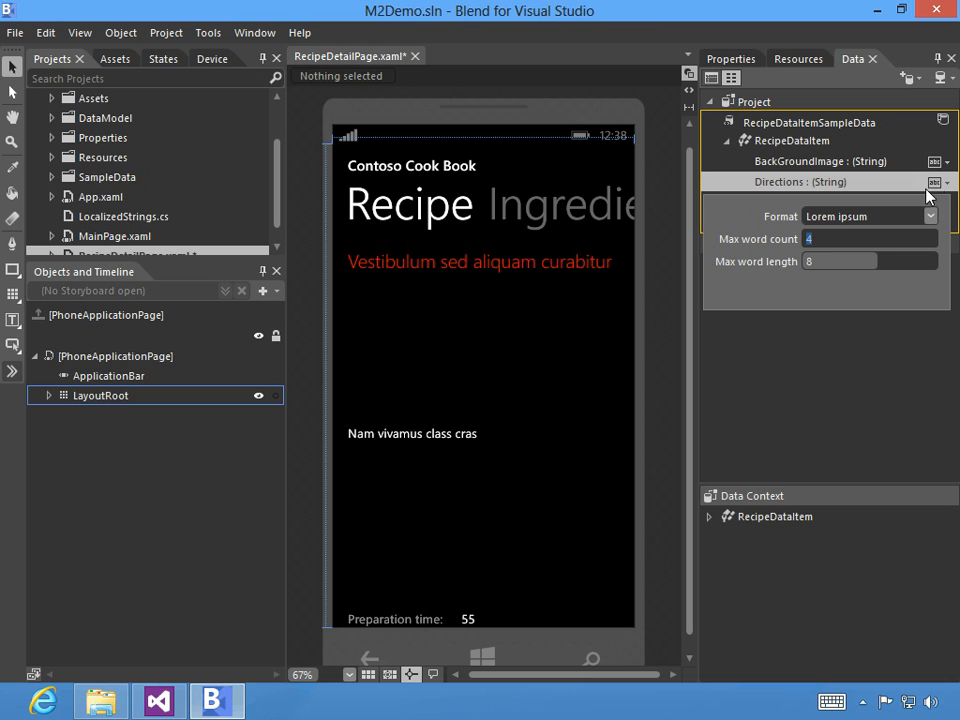
left_click(818, 238)
double_click(818, 238)
type("36")
key("Return")
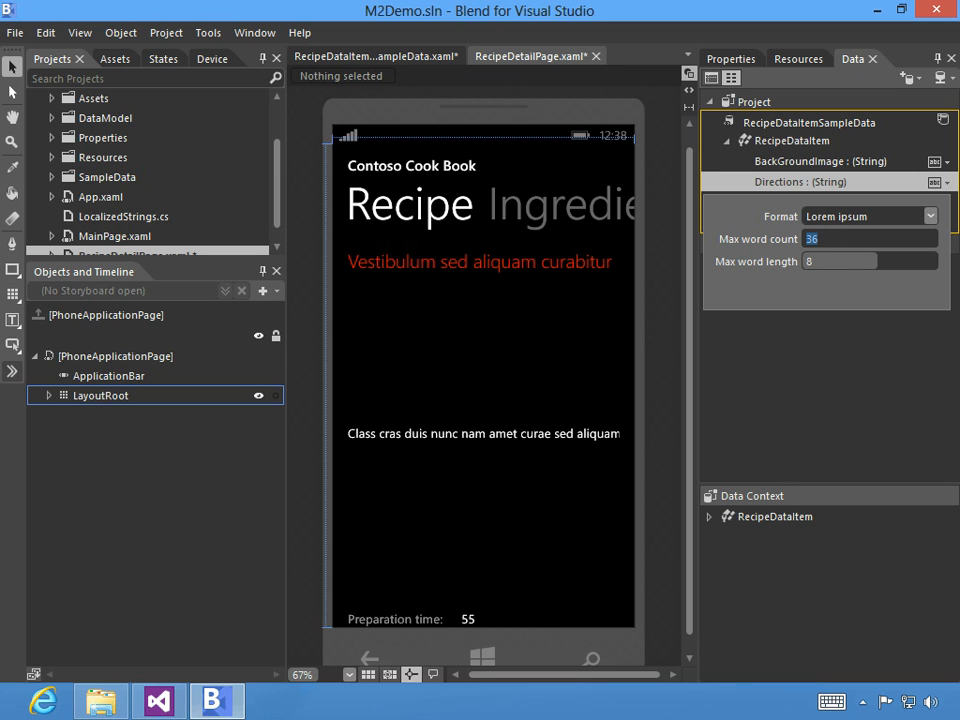
Select the recipe name text and change the Title field's sample data format to Name.
left_click(472, 270)
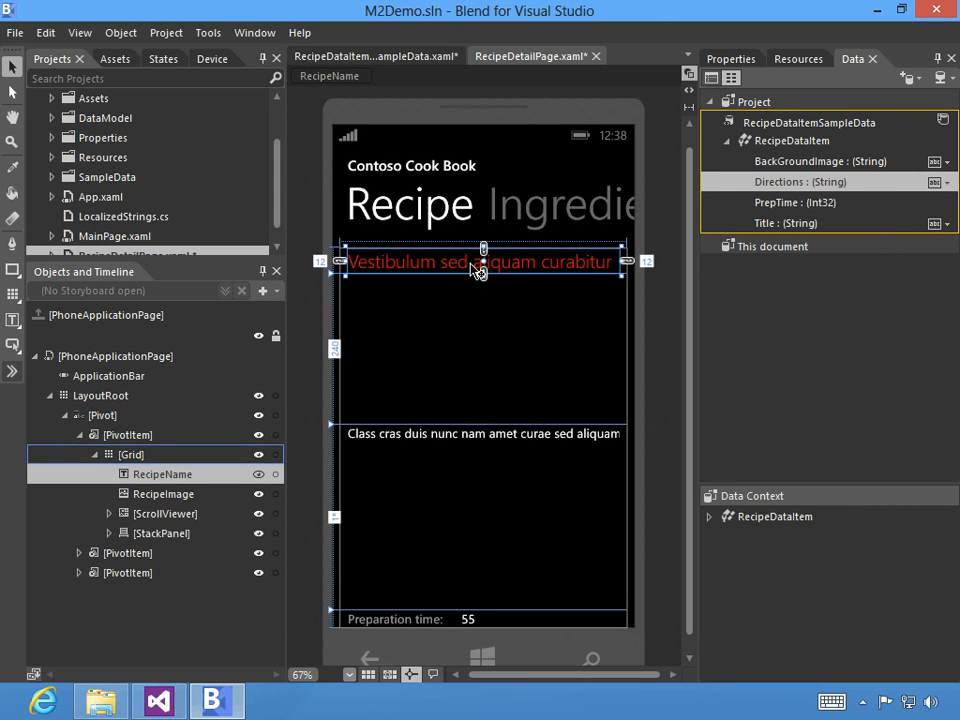
left_click(740, 223)
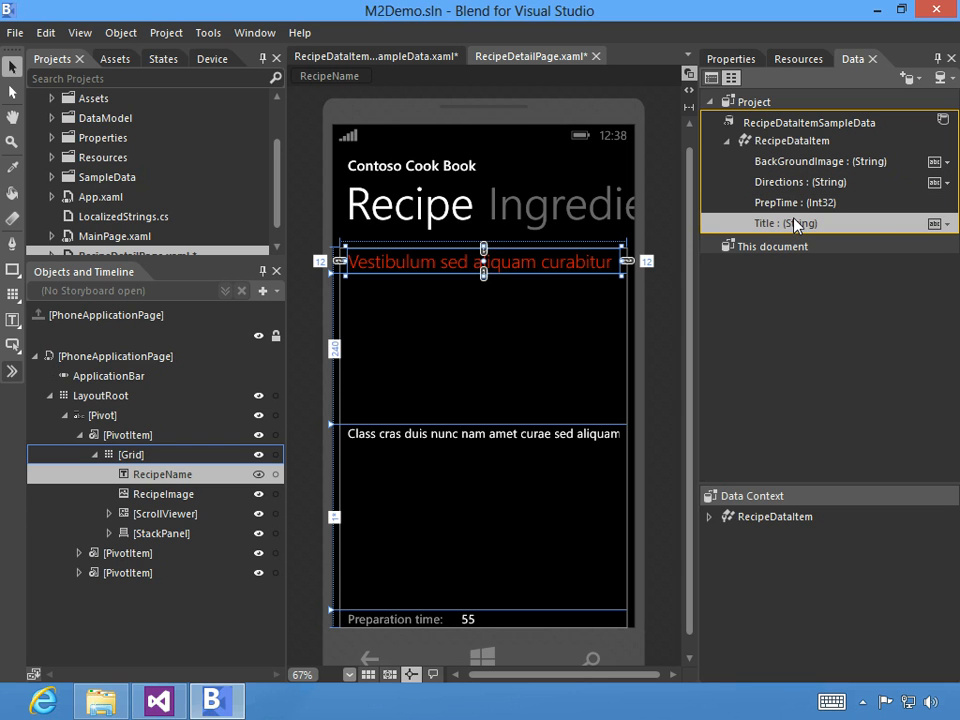
left_click(934, 223)
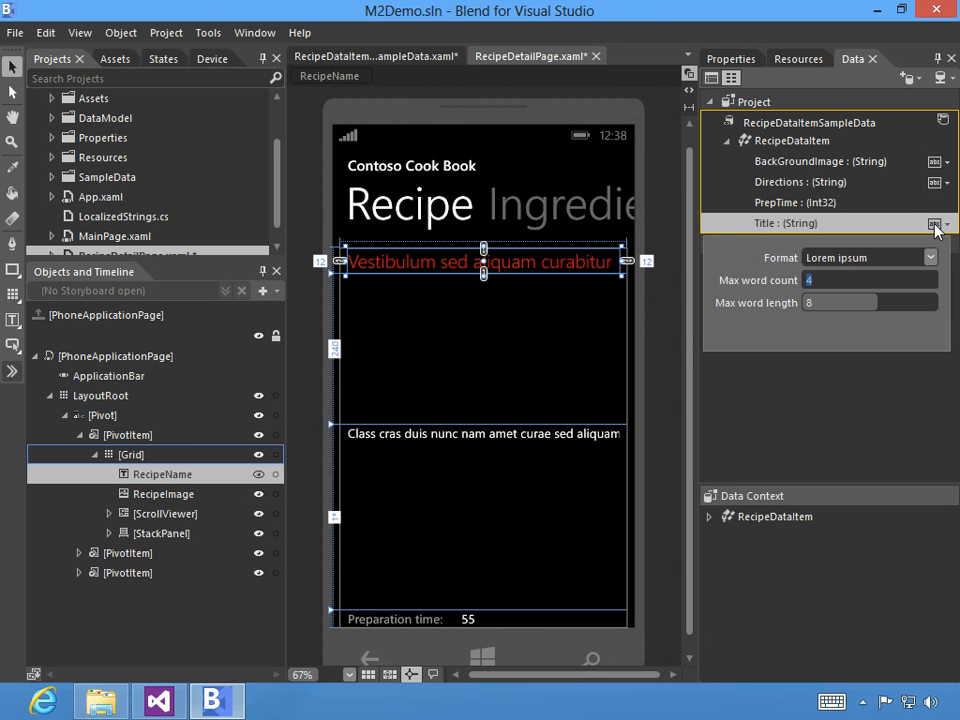
left_click(932, 262)
left_click(931, 260)
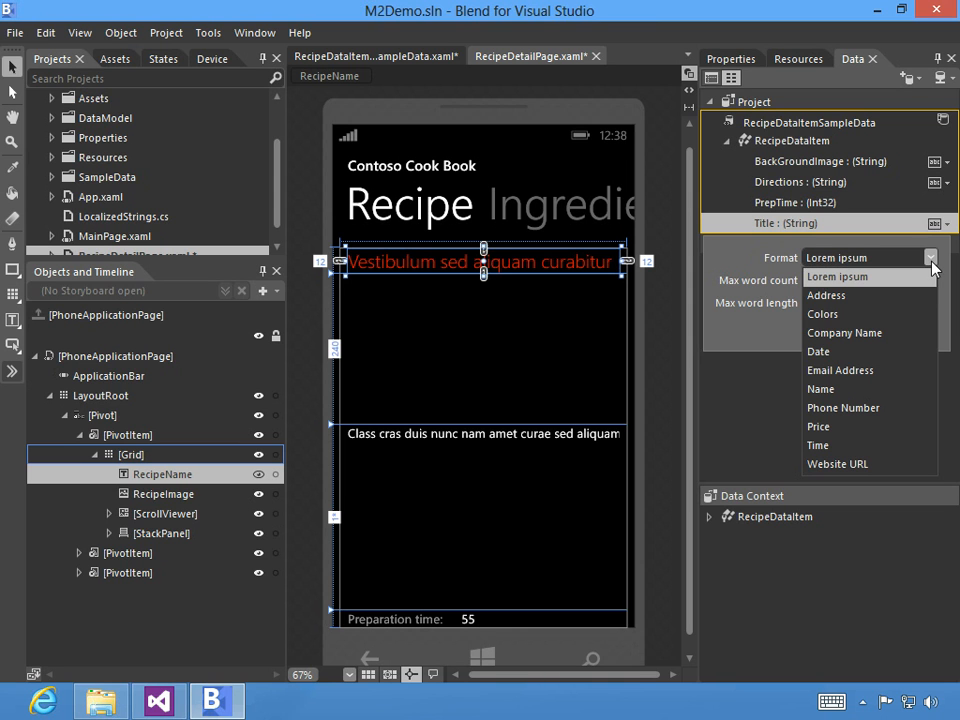
left_click(836, 390)
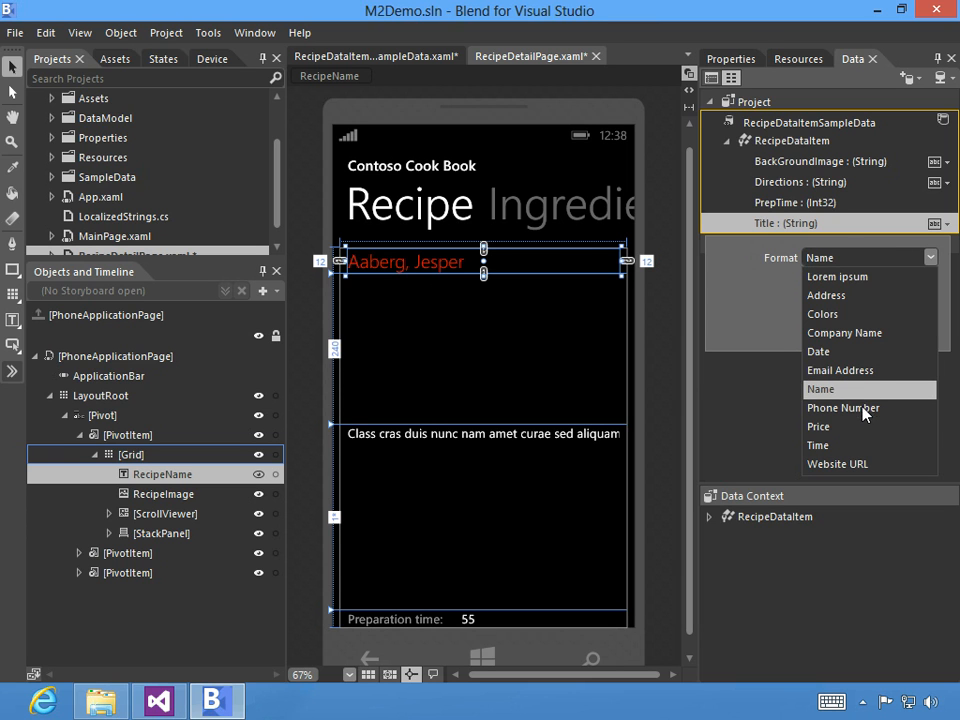
Try the Company Name and Email Address sample formats on the Title field.
left_click(875, 338)
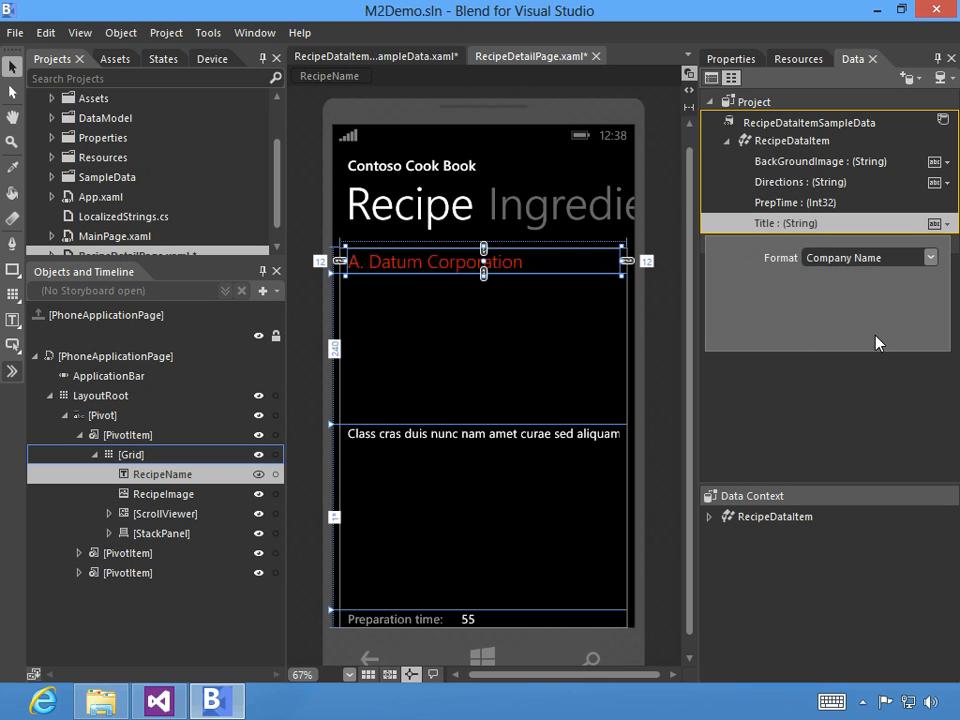
left_click(930, 257)
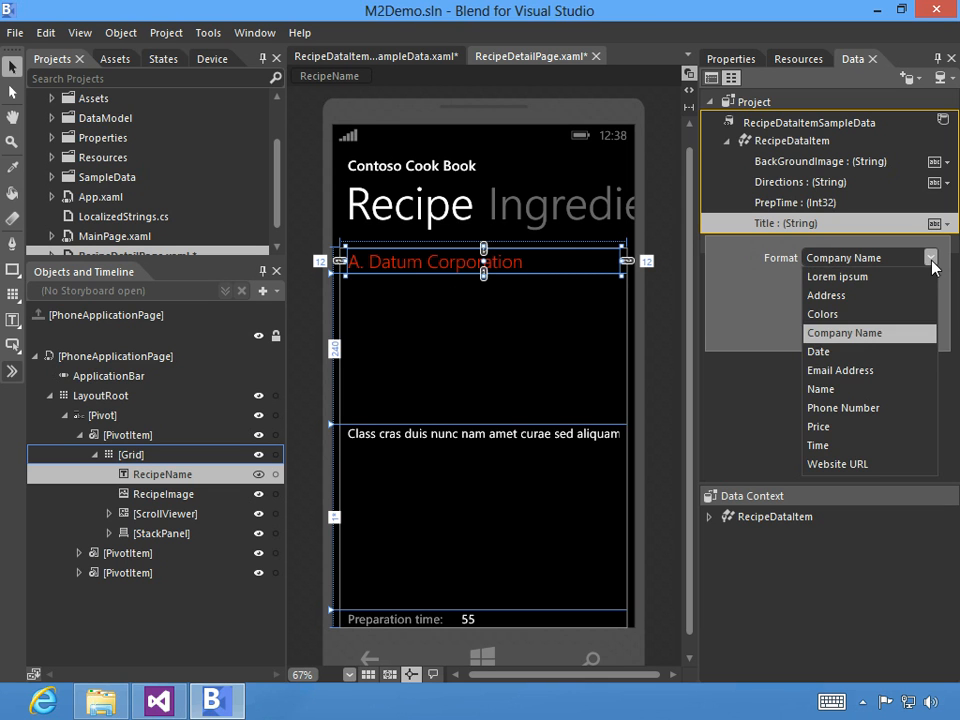
left_click(915, 372)
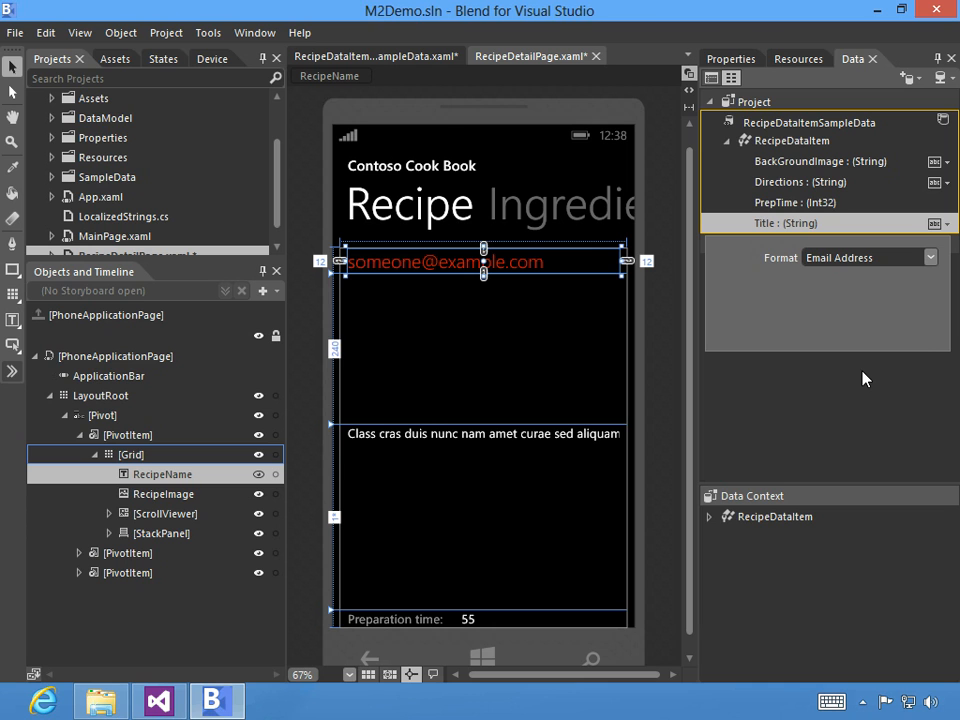
Set the Title field's sample data format back to Lorem ipsum.
left_click(930, 258)
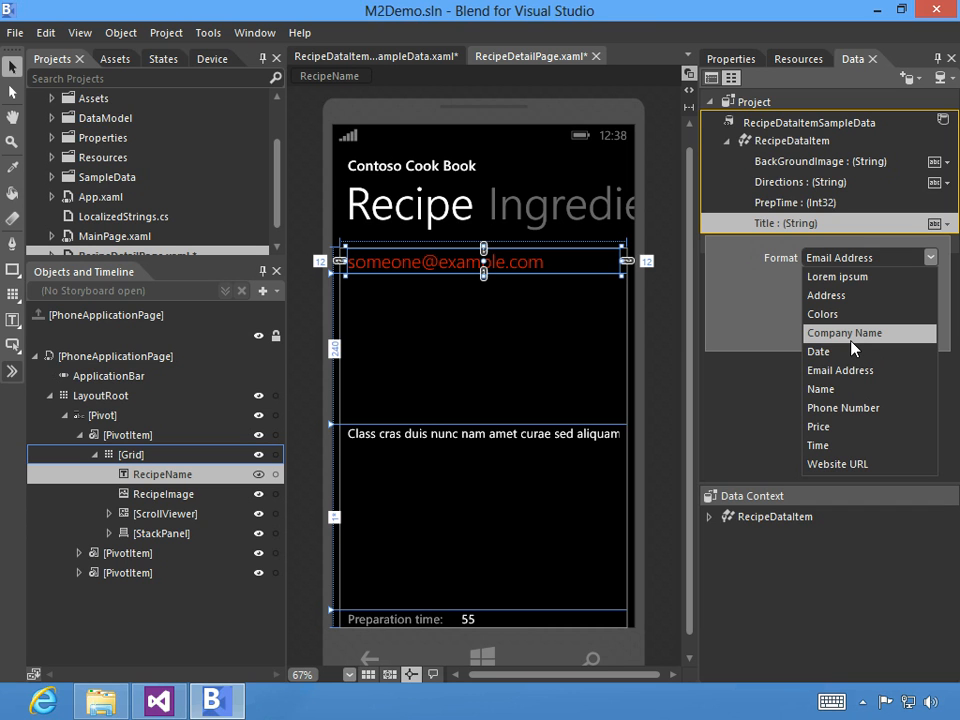
left_click(852, 278)
left_click(829, 422)
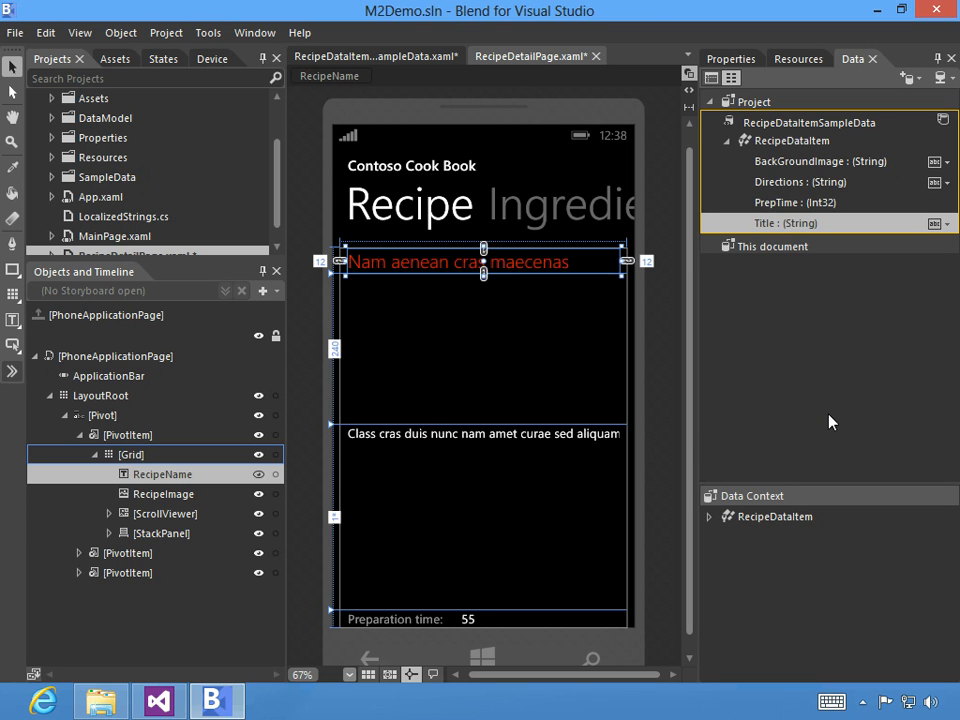
Select the recipe image element and add a new folder named Images to the M2Demo project.
left_click(540, 360)
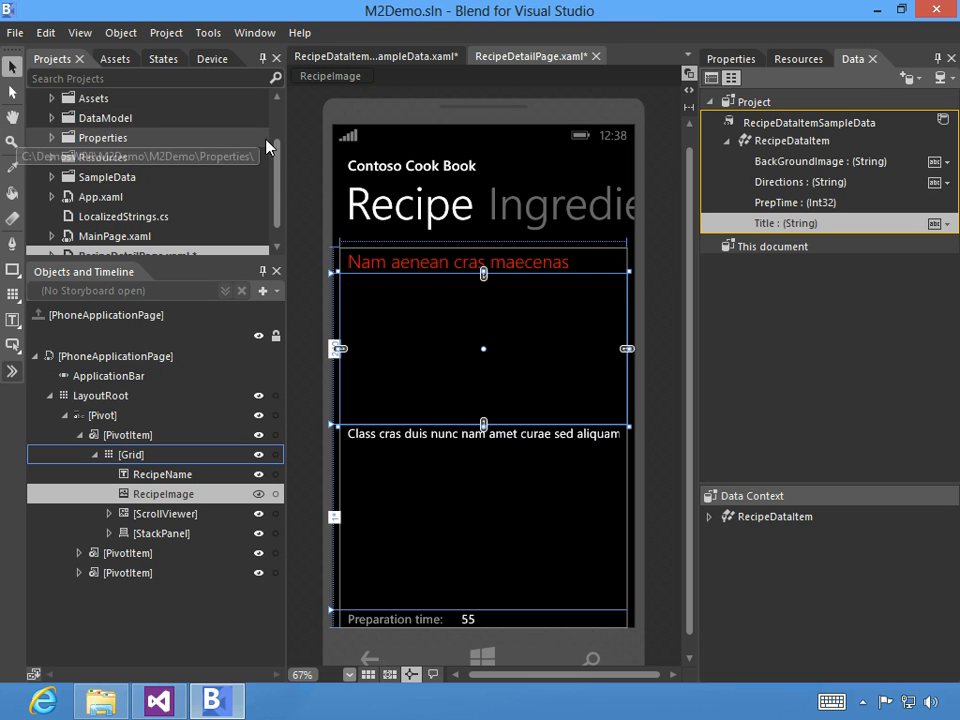
left_click_drag(278, 160, 278, 118)
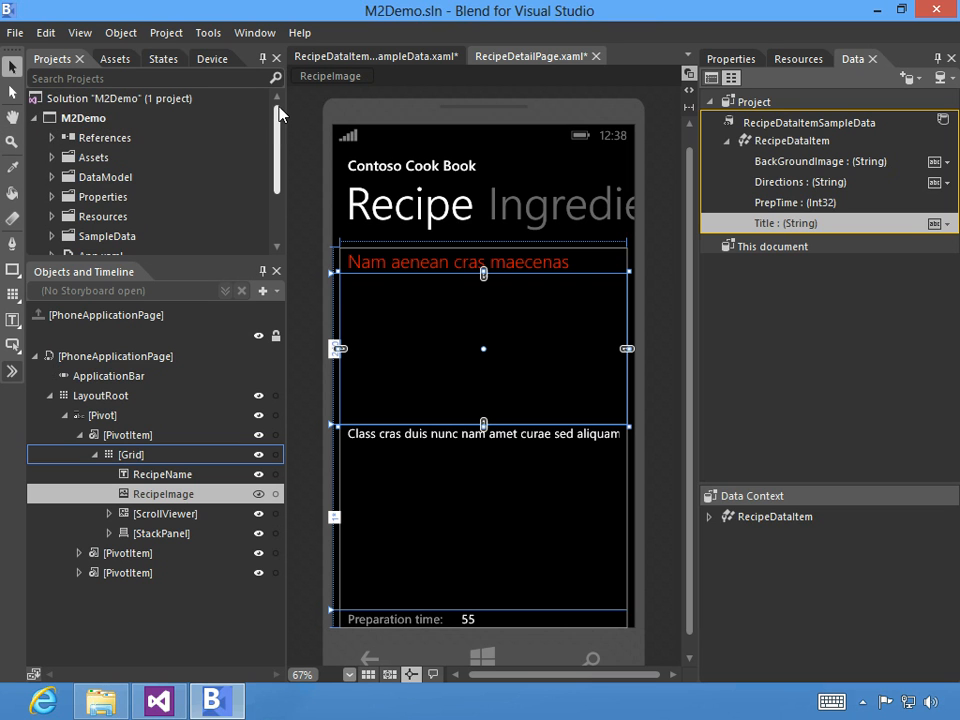
right_click(80, 122)
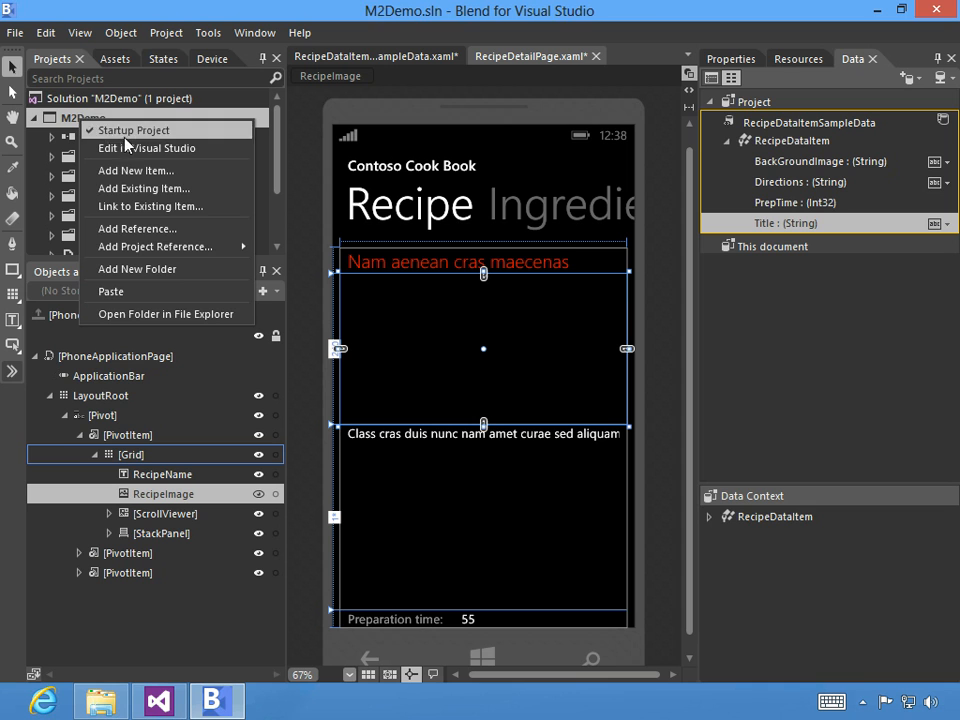
left_click(134, 269)
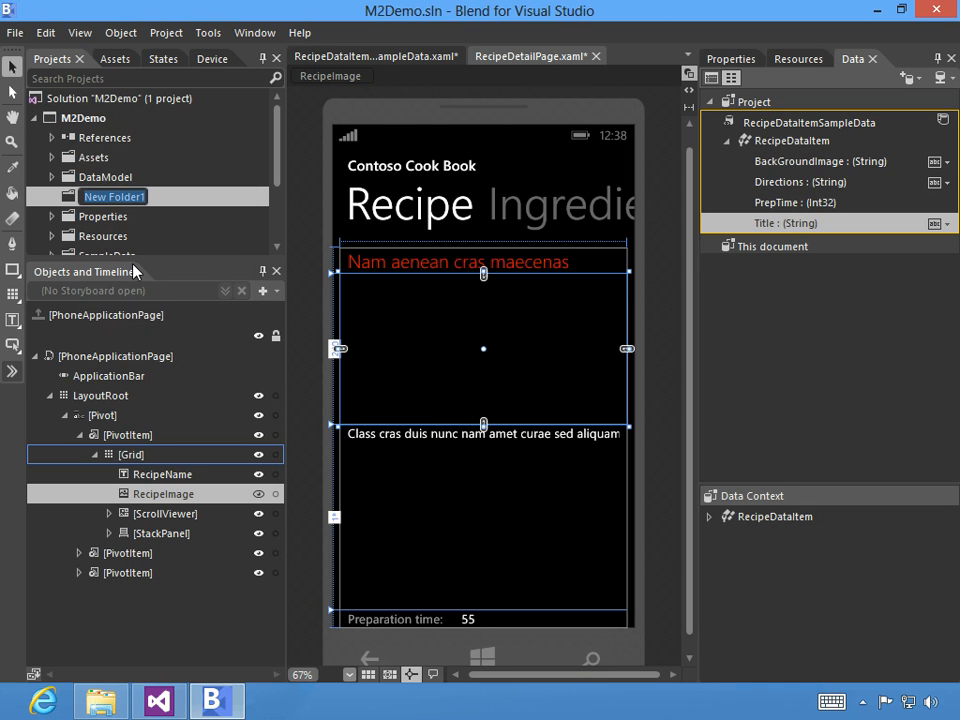
type("Images")
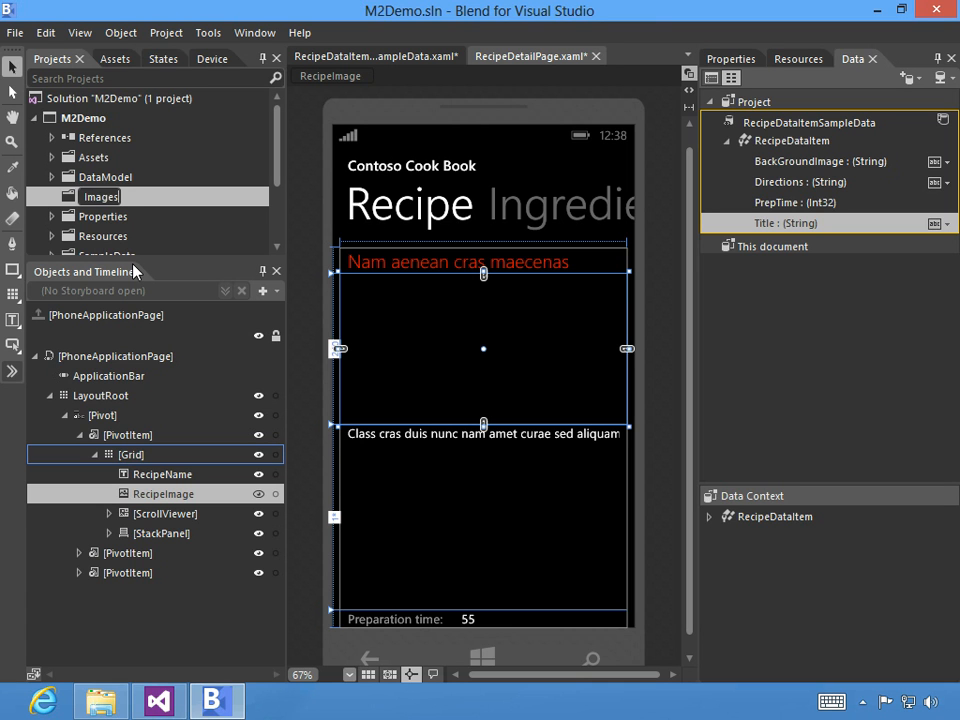
key("Return")
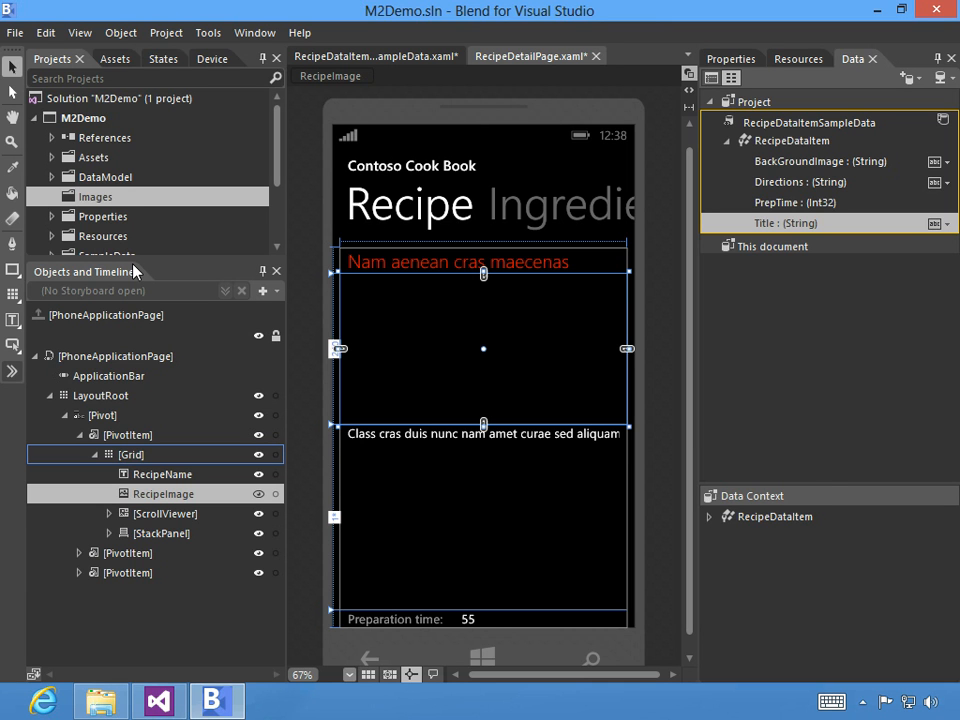
Switch to File Explorer and add sample.jpg from My Pictures to the project's Images folder.
left_click(101, 701)
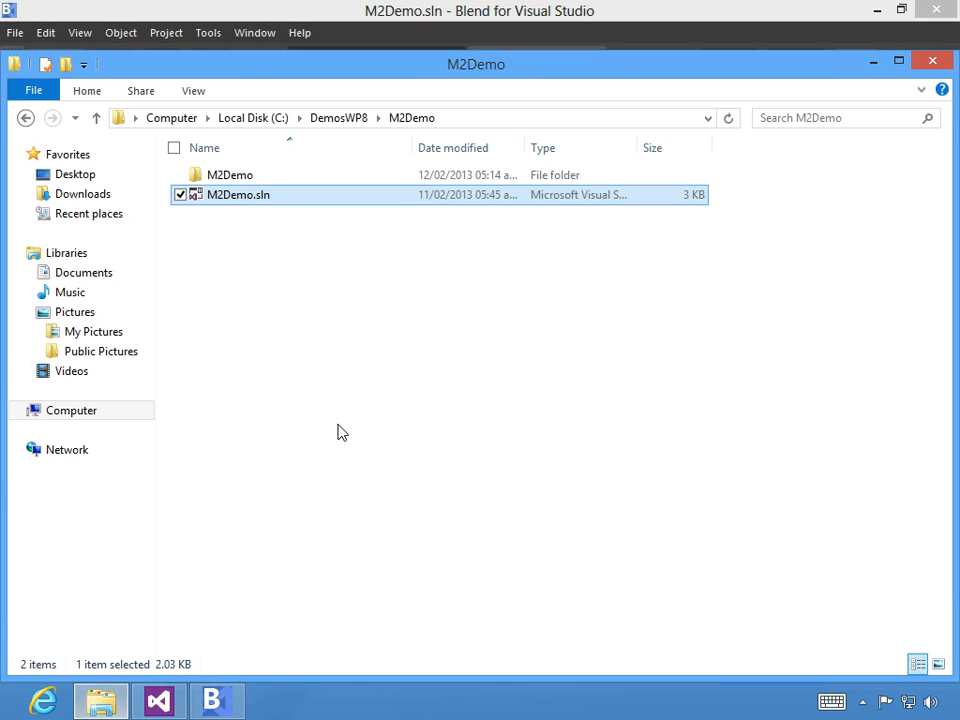
left_click(90, 333)
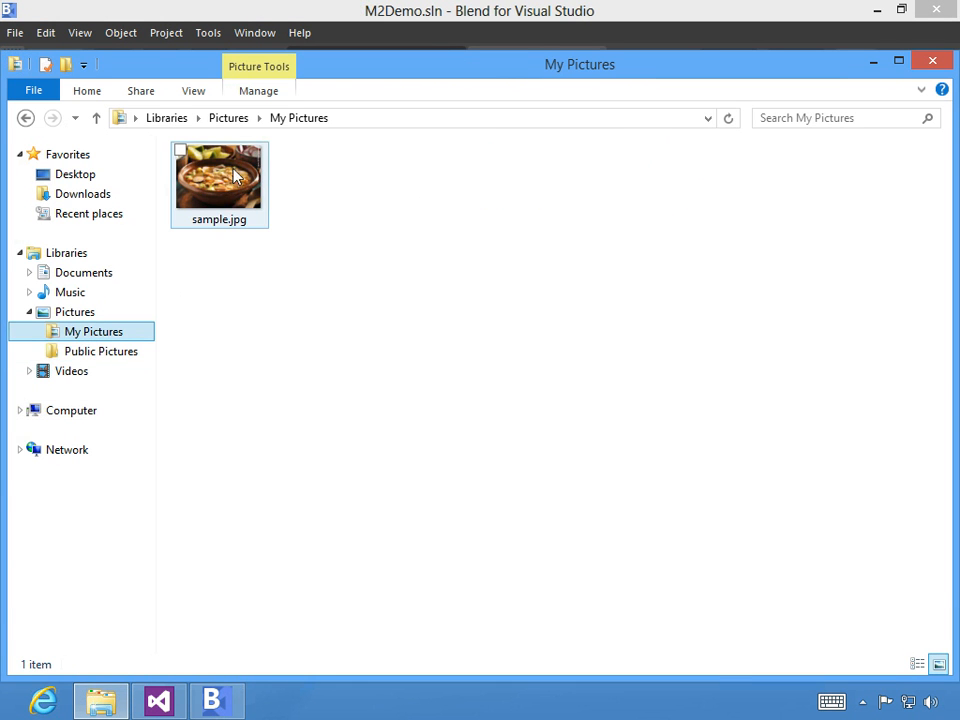
left_click_drag(228, 170, 100, 197)
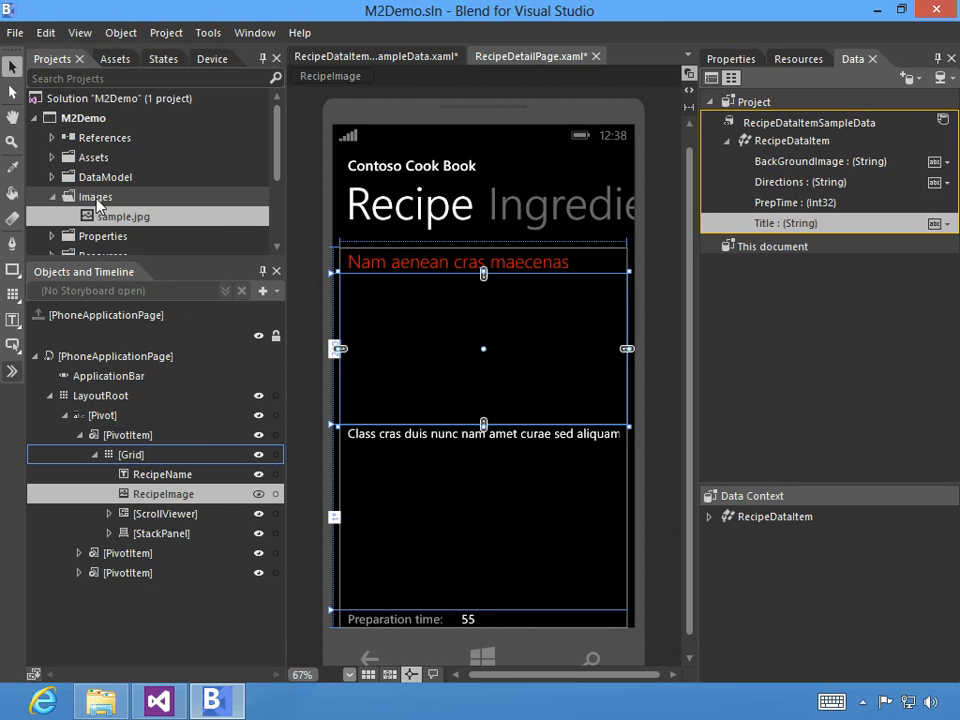
mouse_move(114, 227)
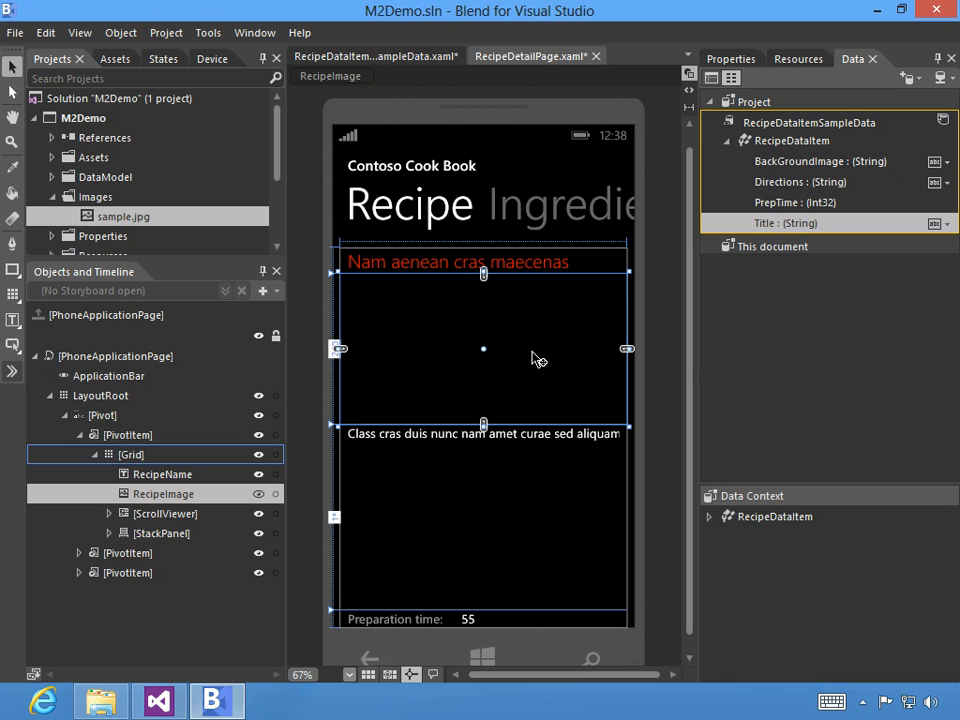
In the RecipeDataItemSampleData.xaml source, set the BackGroundImage attribute to /Images/sample.jpg.
left_click(944, 121)
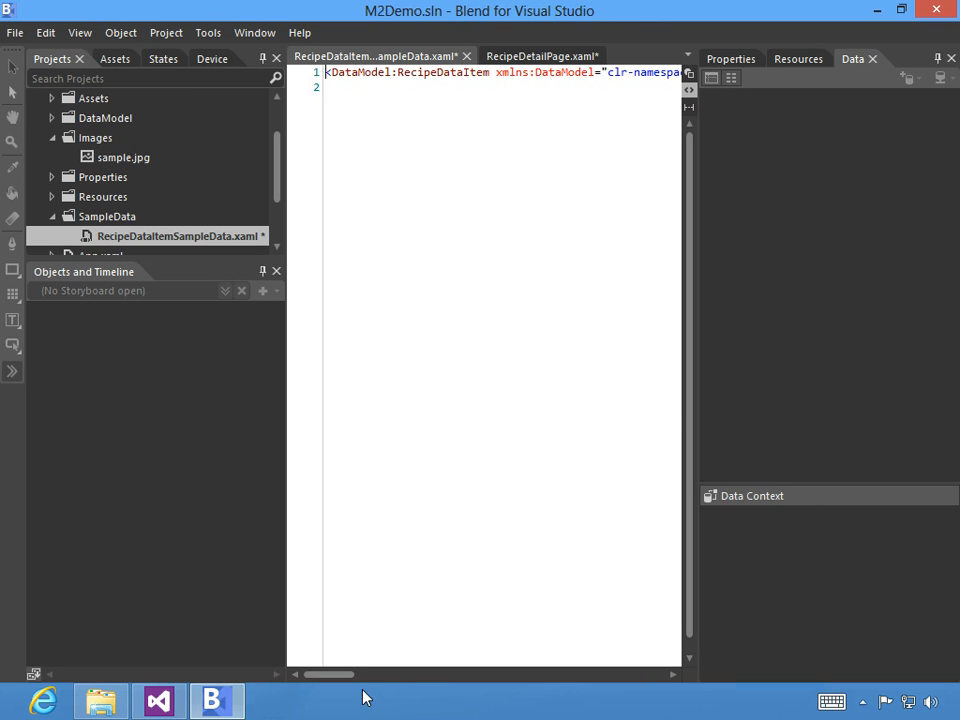
left_click_drag(341, 680, 414, 688)
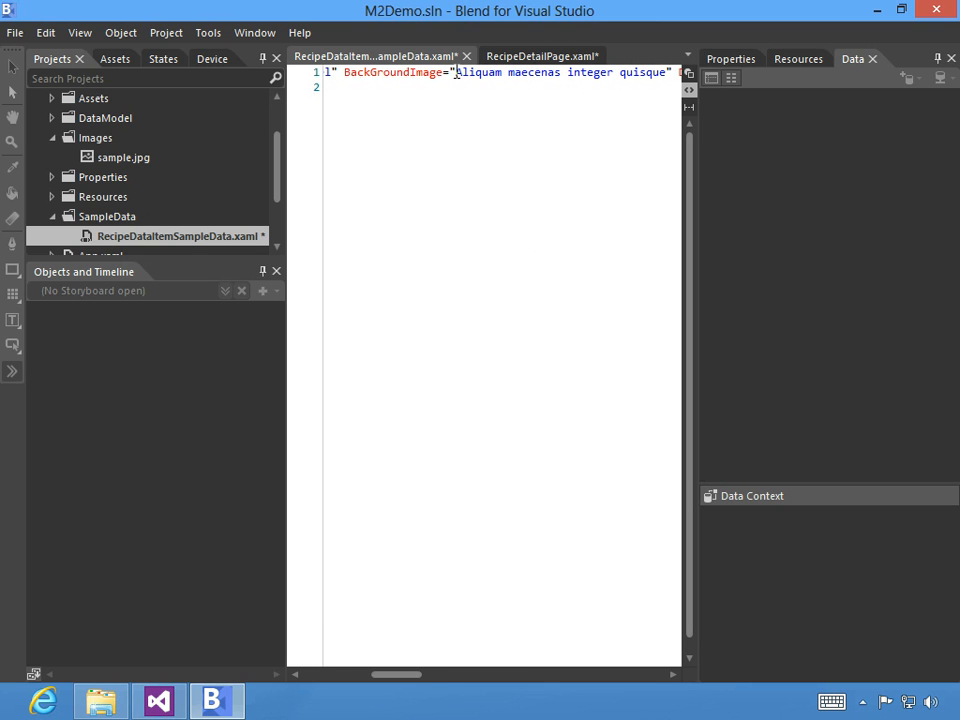
left_click_drag(456, 72, 665, 72)
key("Delete")
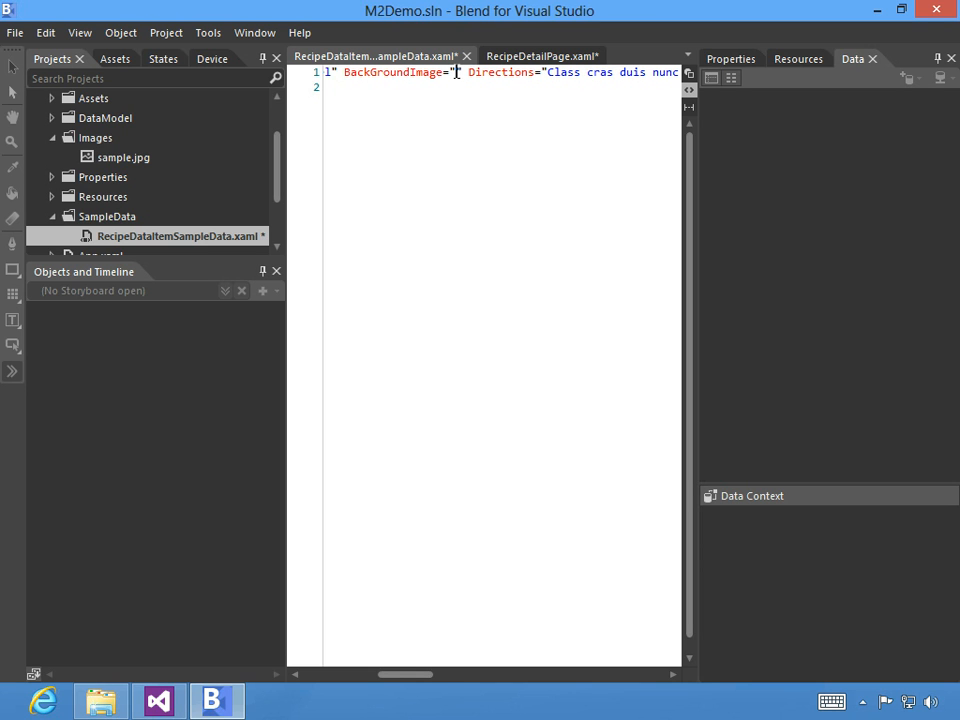
type("/")
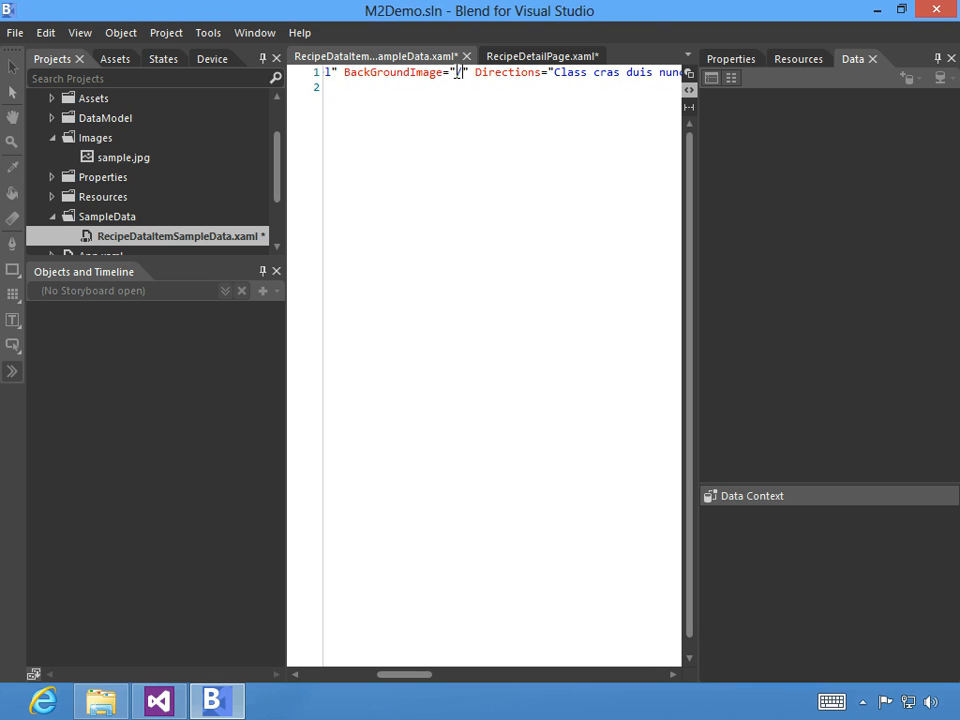
type("Images")
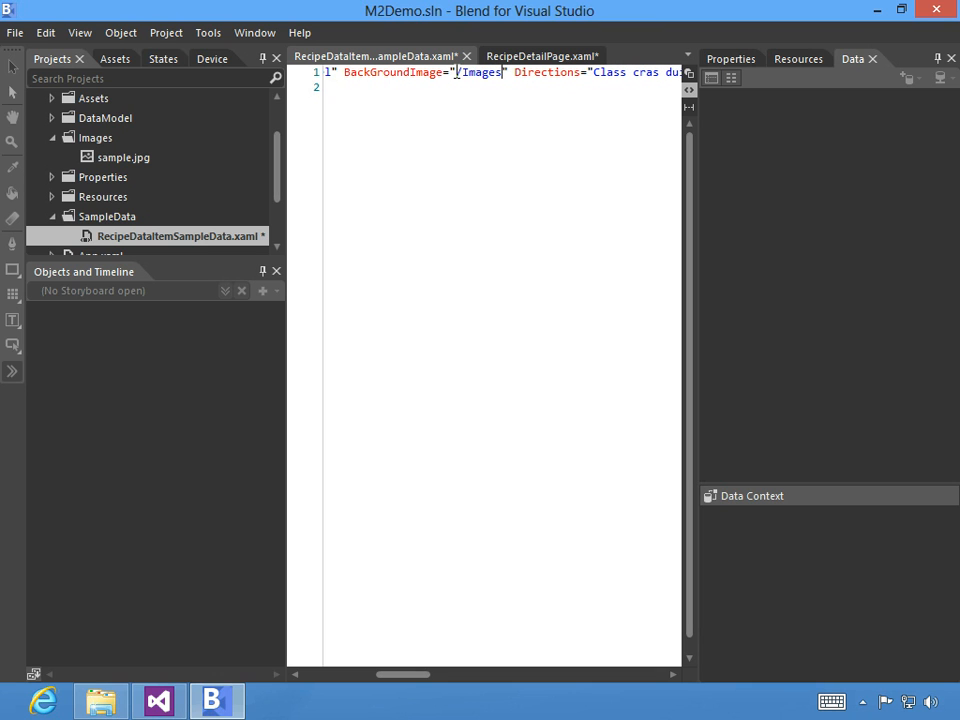
type("/")
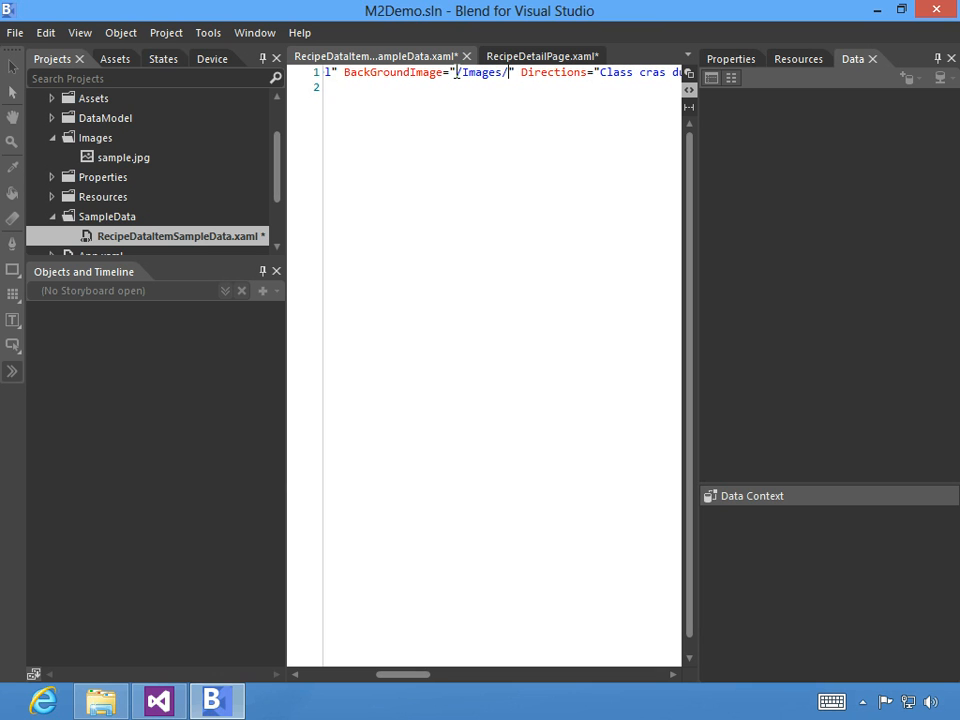
type("sample.j")
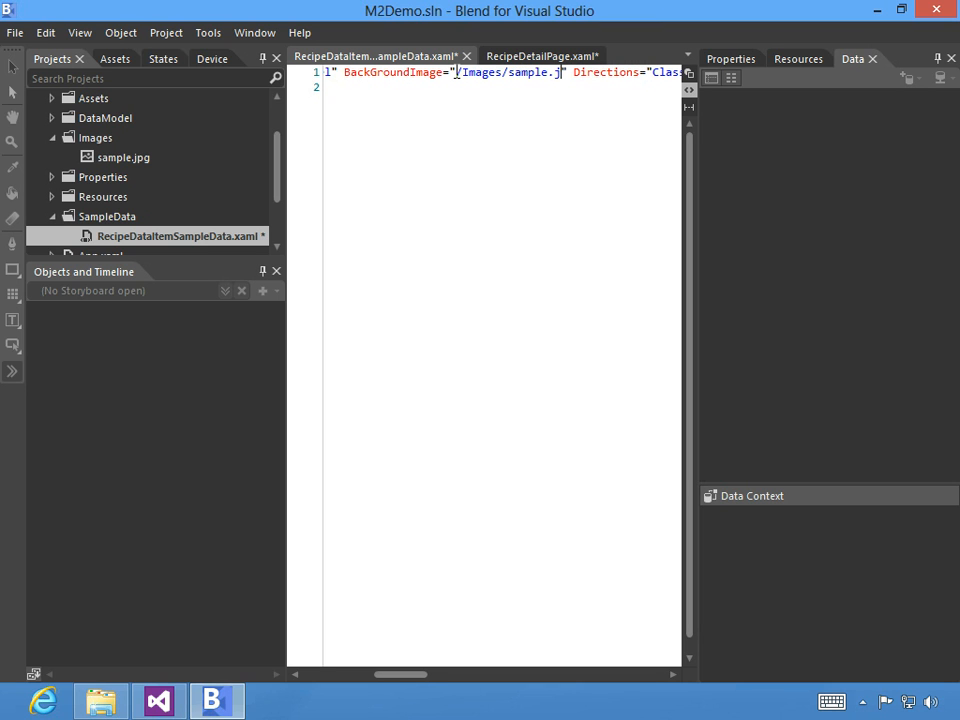
type("pg")
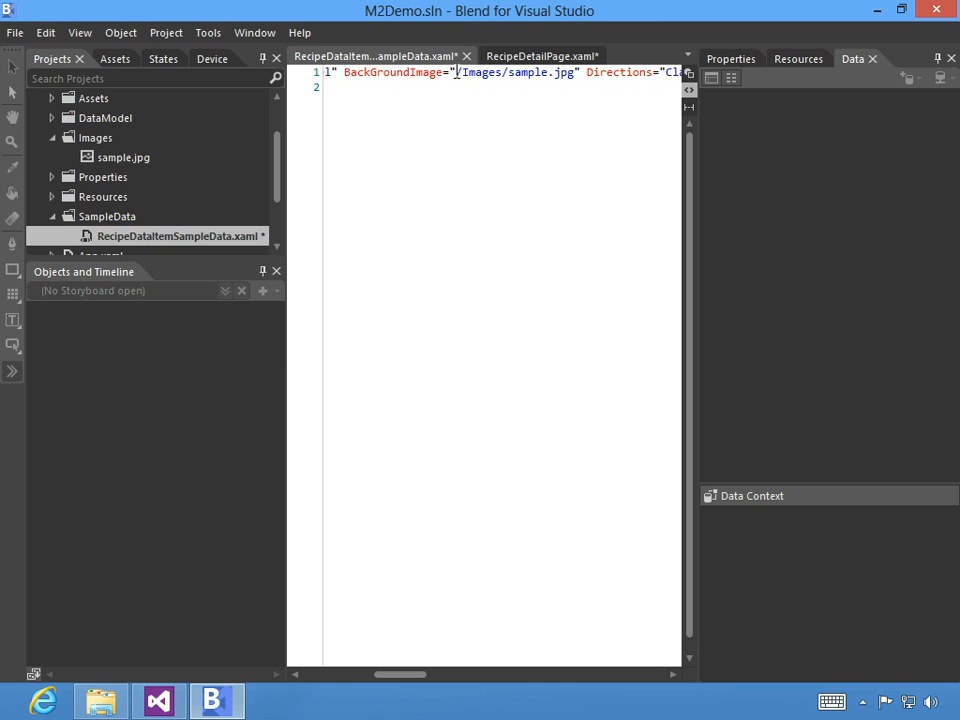
Close RecipeDataItemSampleData.xaml and save its changes.
left_click(439, 199)
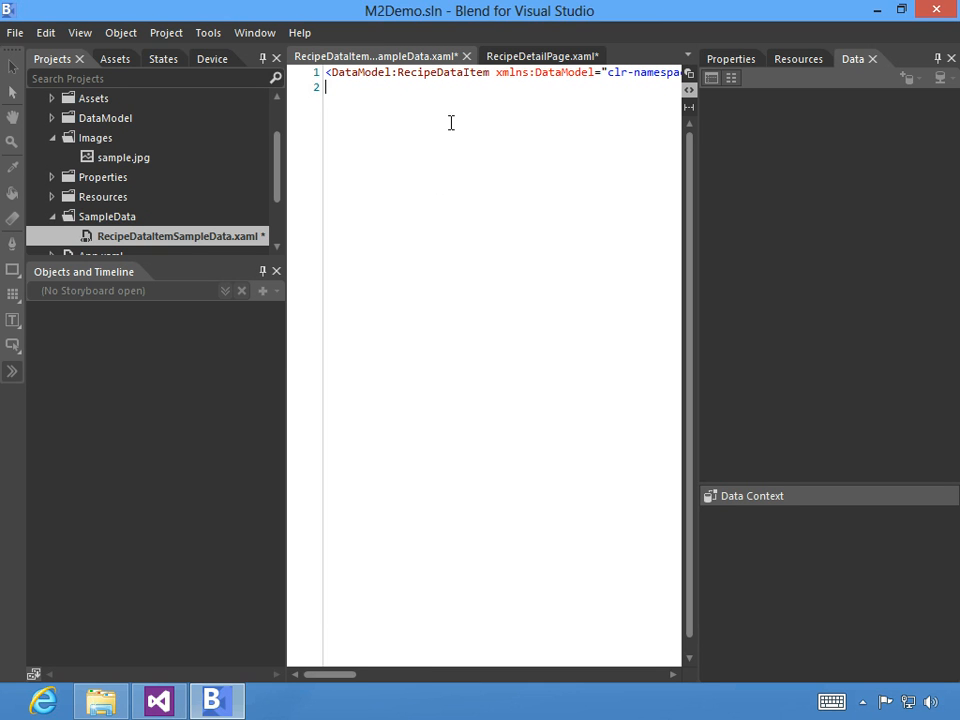
left_click(466, 56)
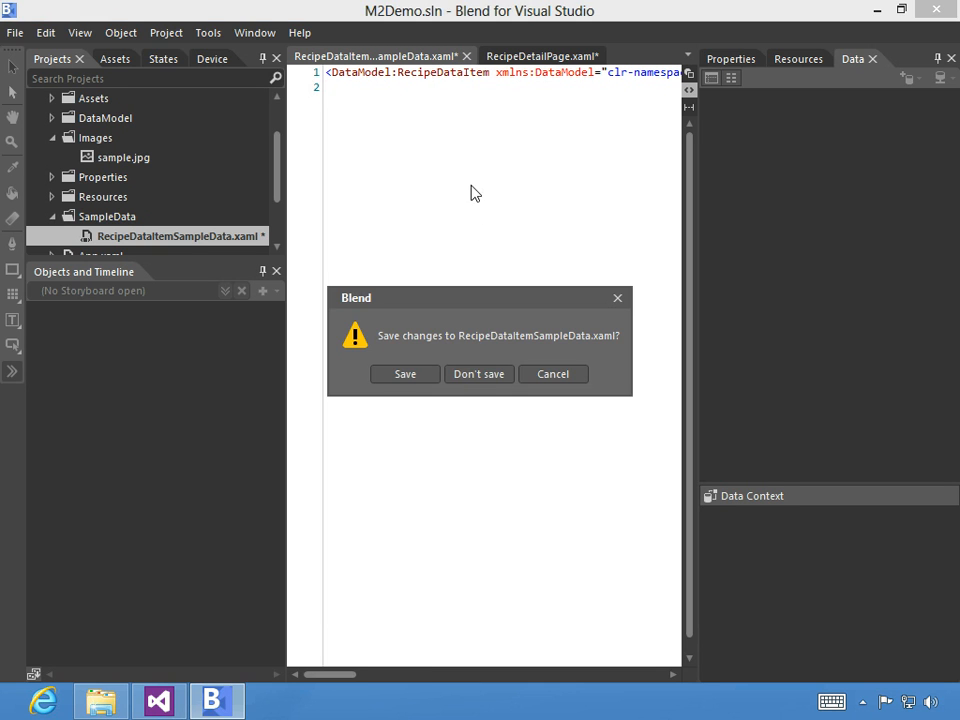
left_click(412, 377)
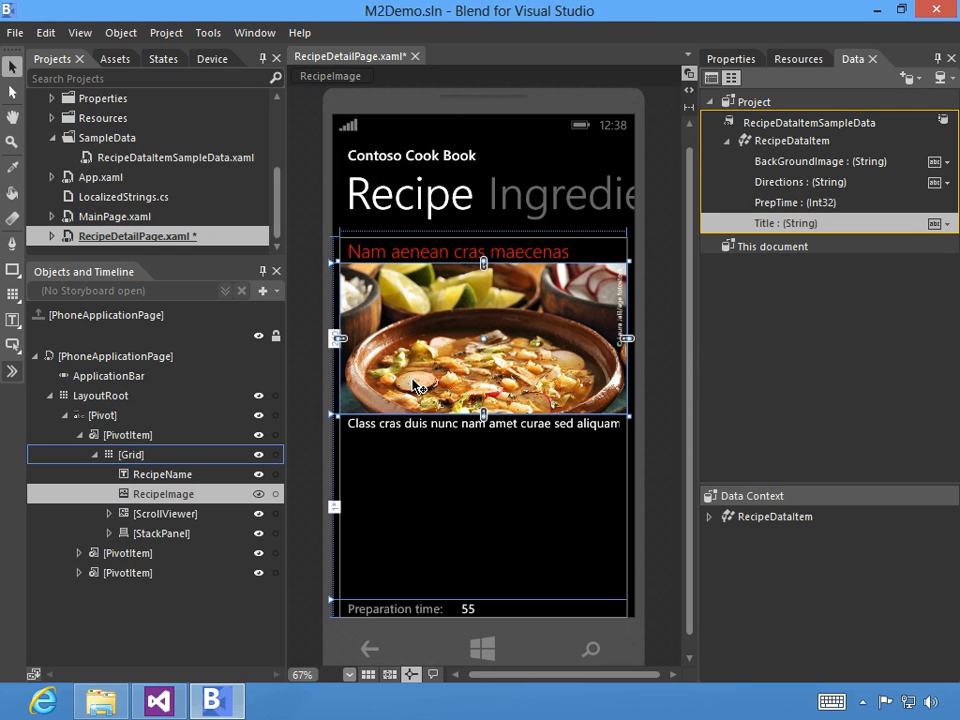
Close Blend while saving RecipeDetailPage.xaml, and switch to Visual Studio to reload all externally modified M2Demo files.
left_click(664, 525)
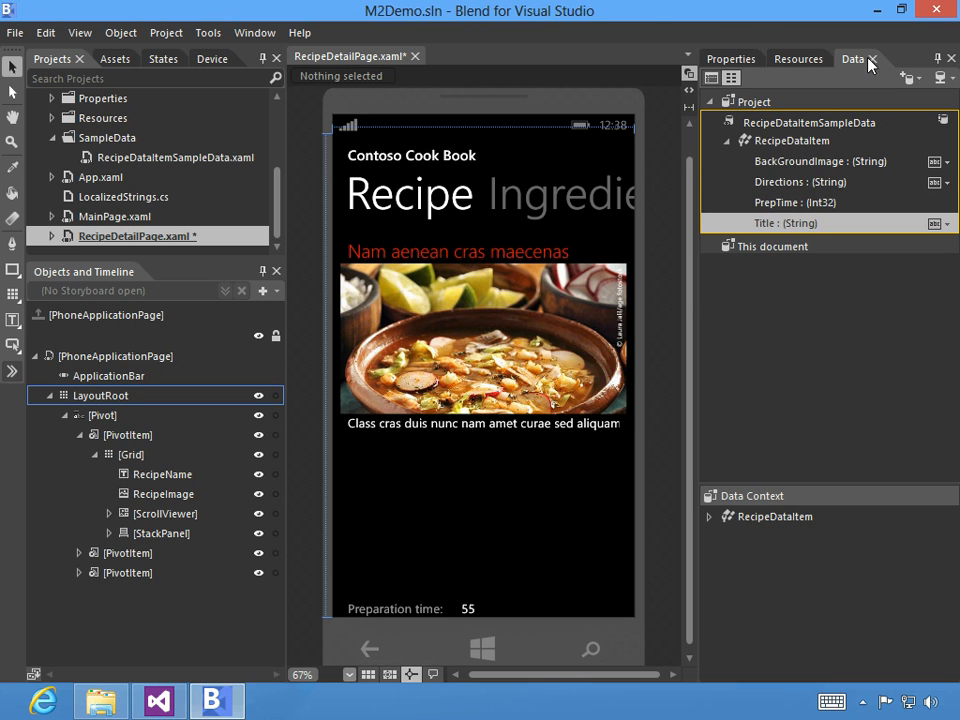
left_click(931, 17)
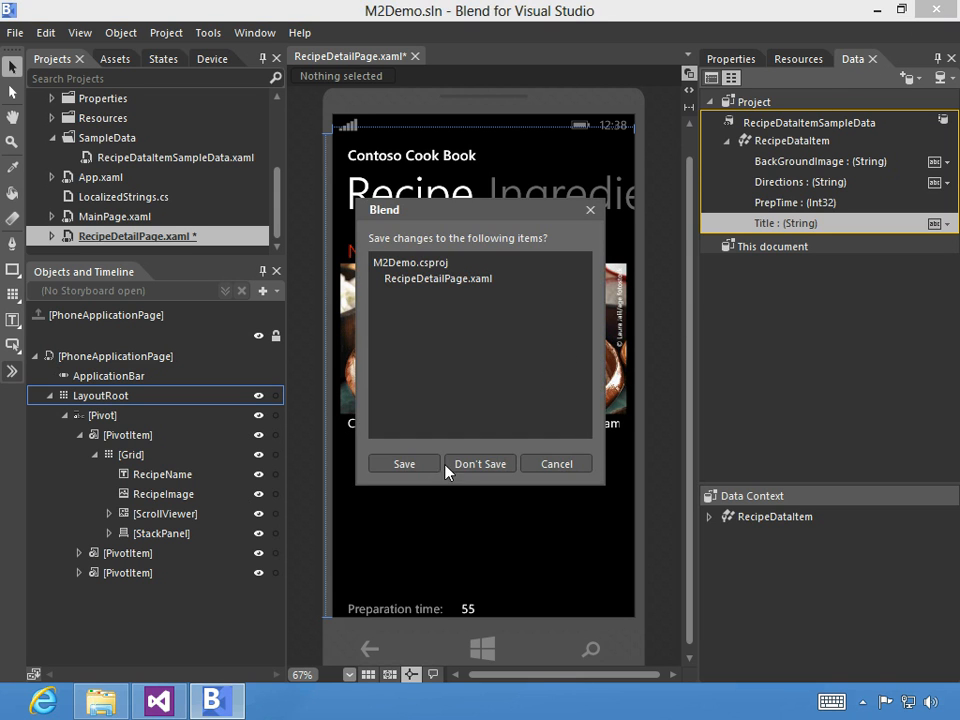
left_click(401, 466)
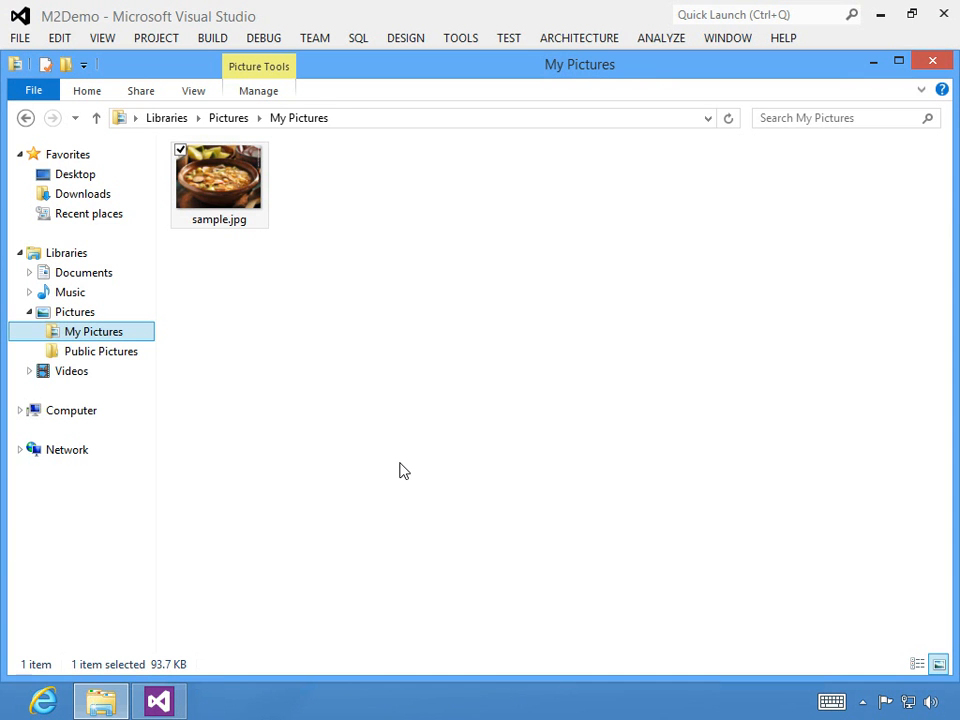
left_click(171, 700)
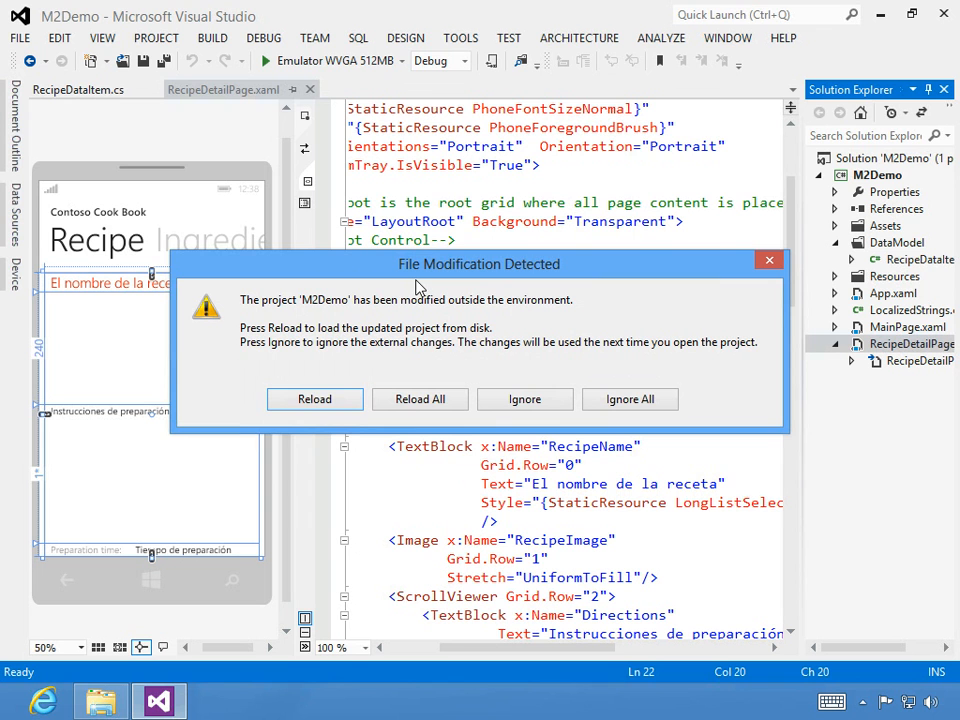
left_click(417, 404)
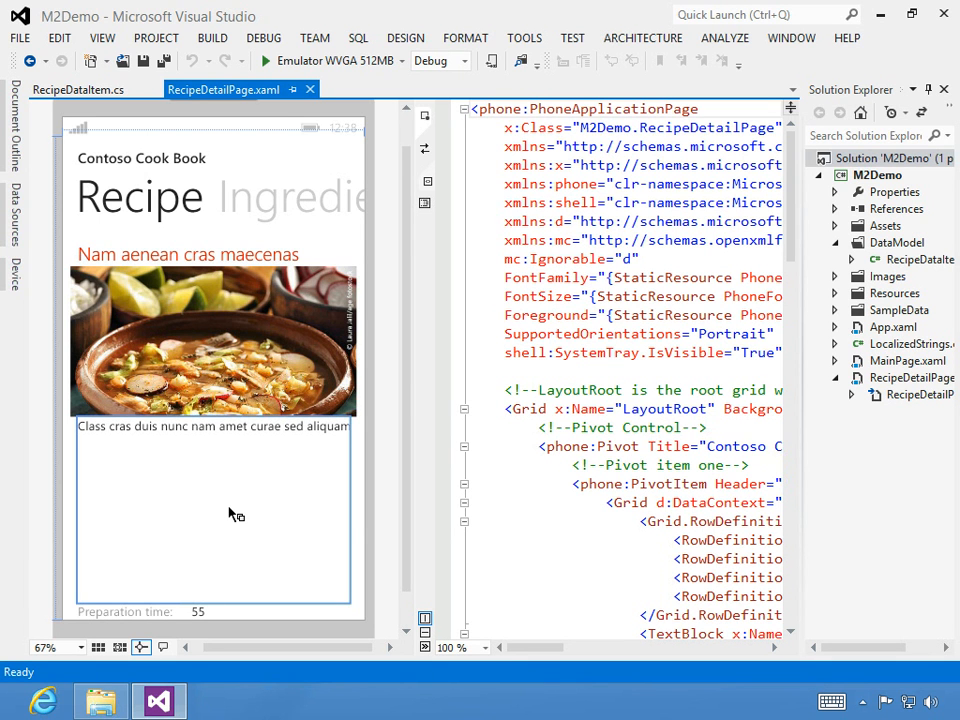
Close Solution Explorer and widen the XAML code area of RecipeDetailPage.xaml by narrowing the design preview.
left_click_drag(522, 647, 571, 651)
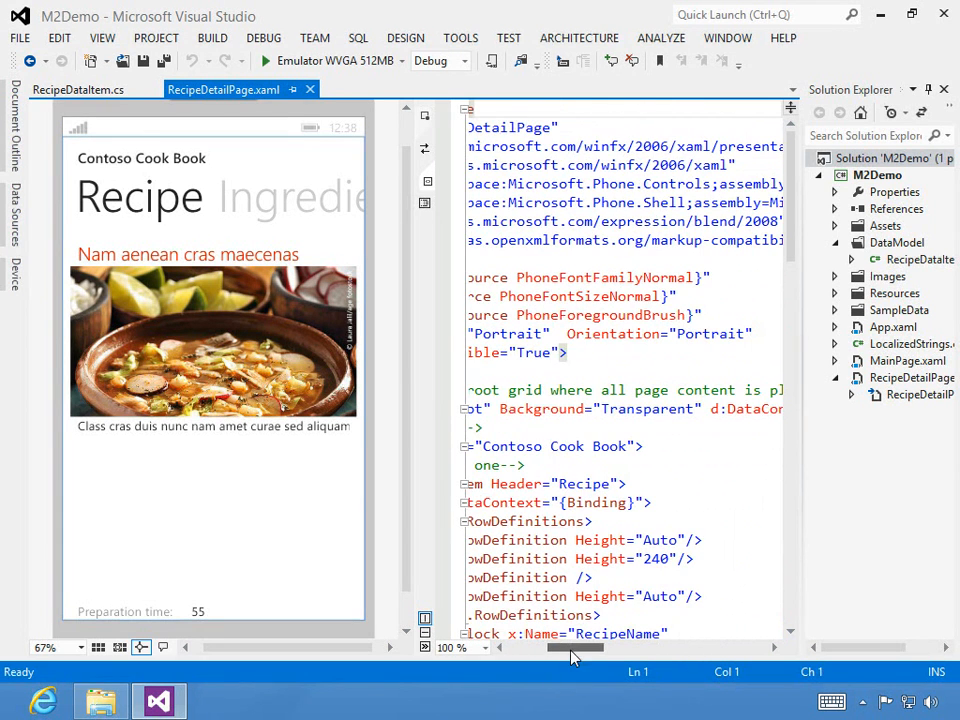
left_click(944, 89)
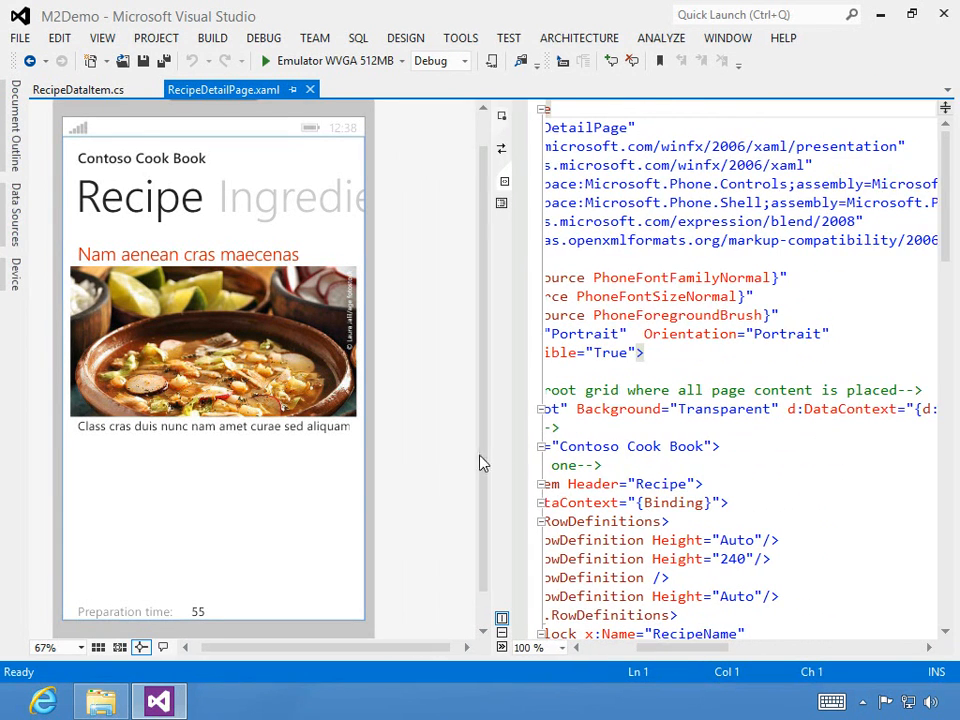
left_click_drag(495, 453, 331, 440)
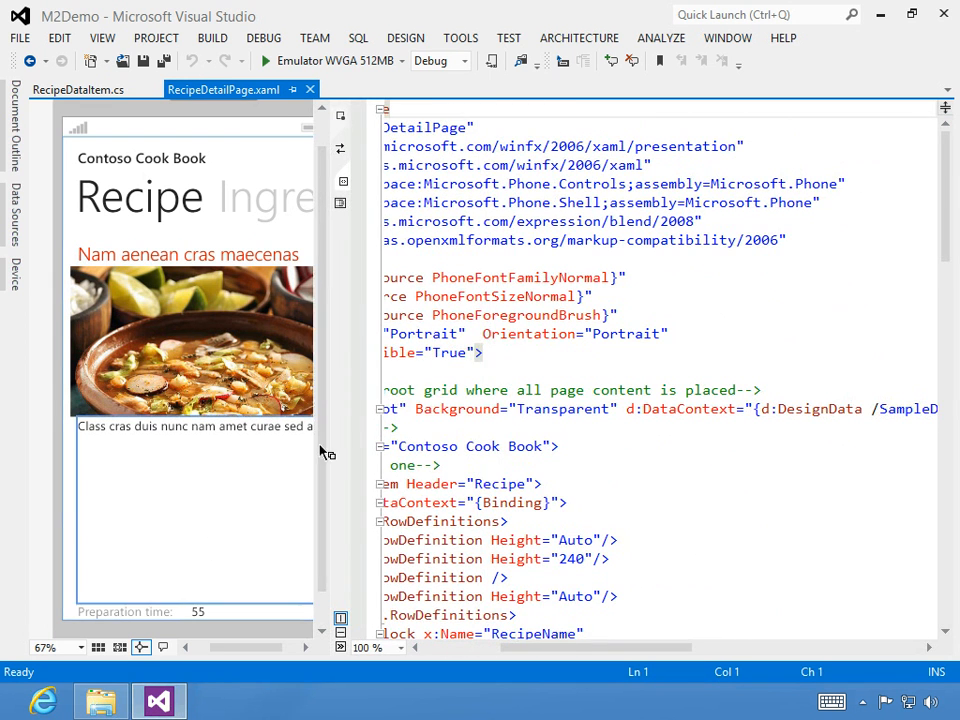
Examine the design-time DataContext and the bindings for title, image, directions and preparation time in RecipeDetailPage.xaml against the design preview.
left_click_drag(581, 655, 553, 654)
scroll(778, 607, "down", 1)
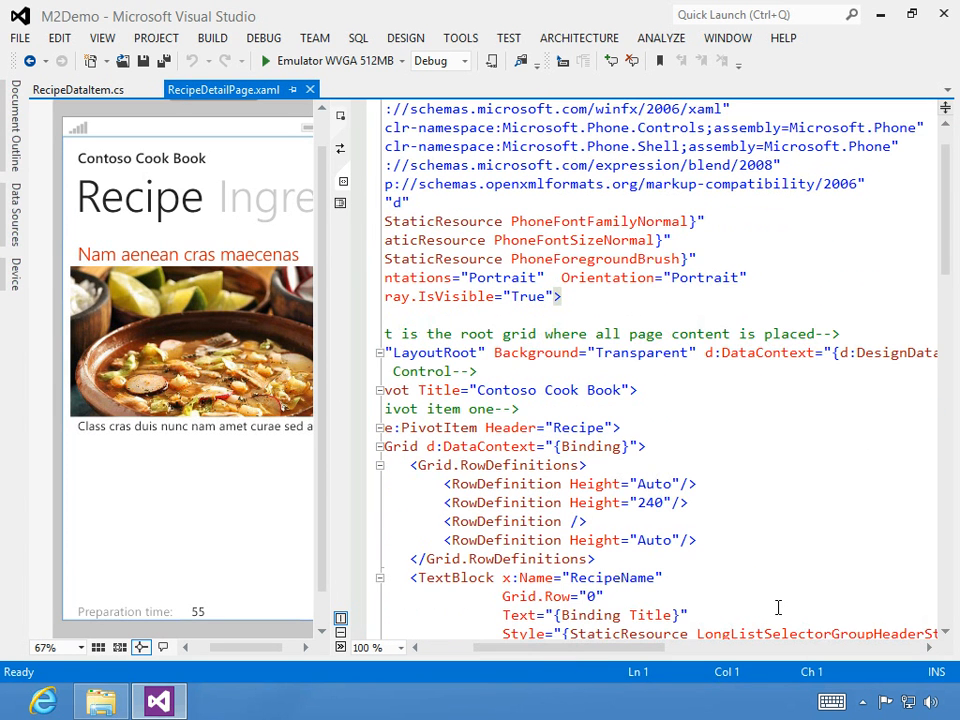
left_click(945, 634)
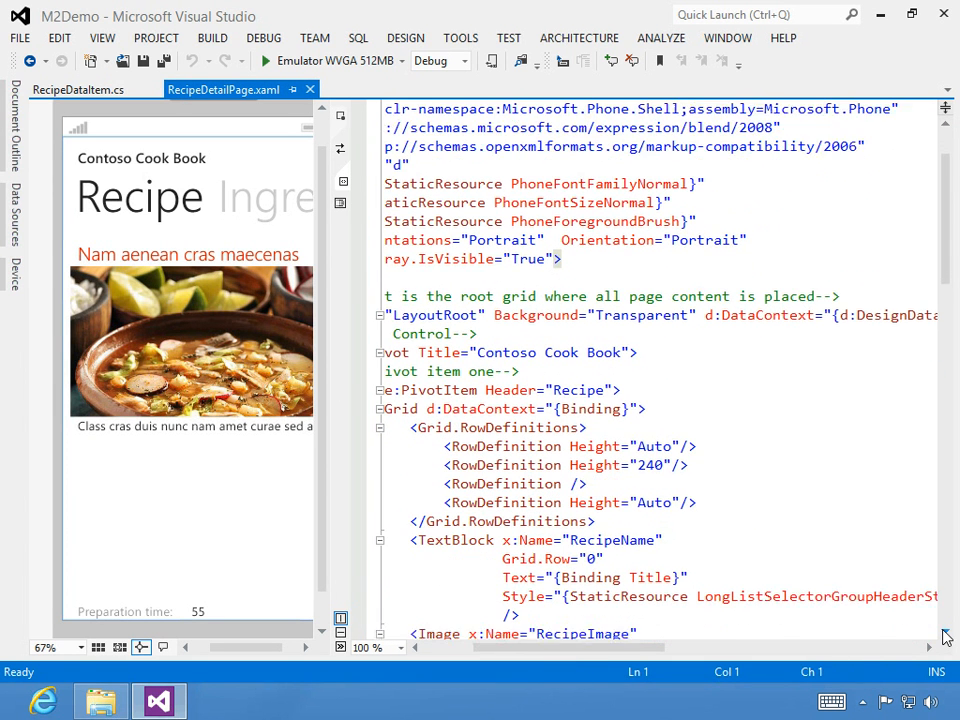
left_click(945, 634)
left_click(945, 634)
left_click(945, 634)
left_click(945, 634)
left_click(945, 634)
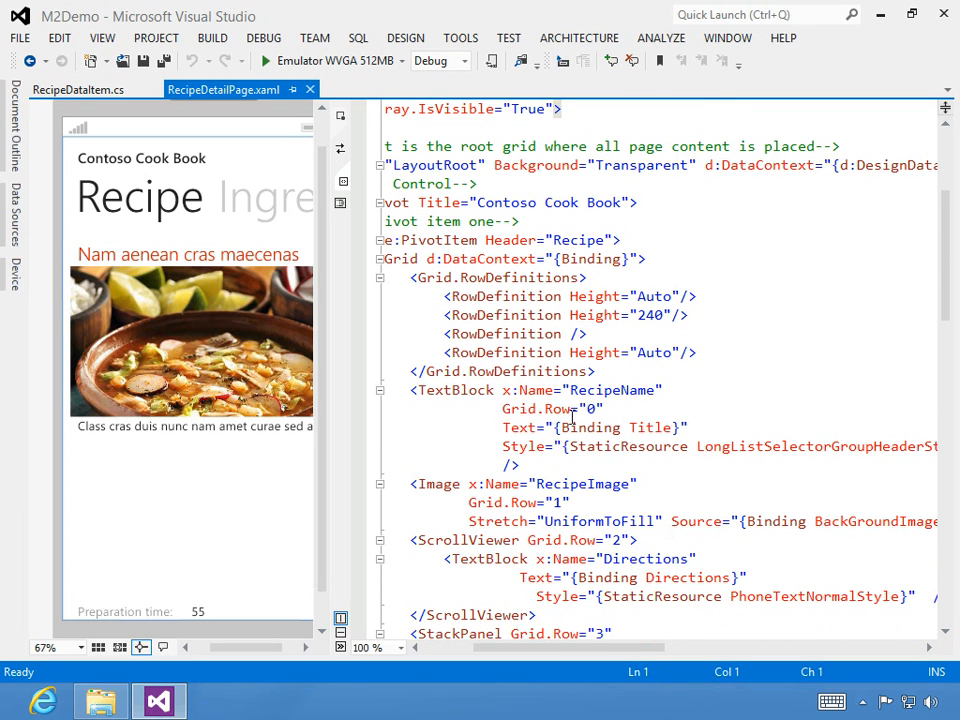
scroll(625, 590, "down", 3)
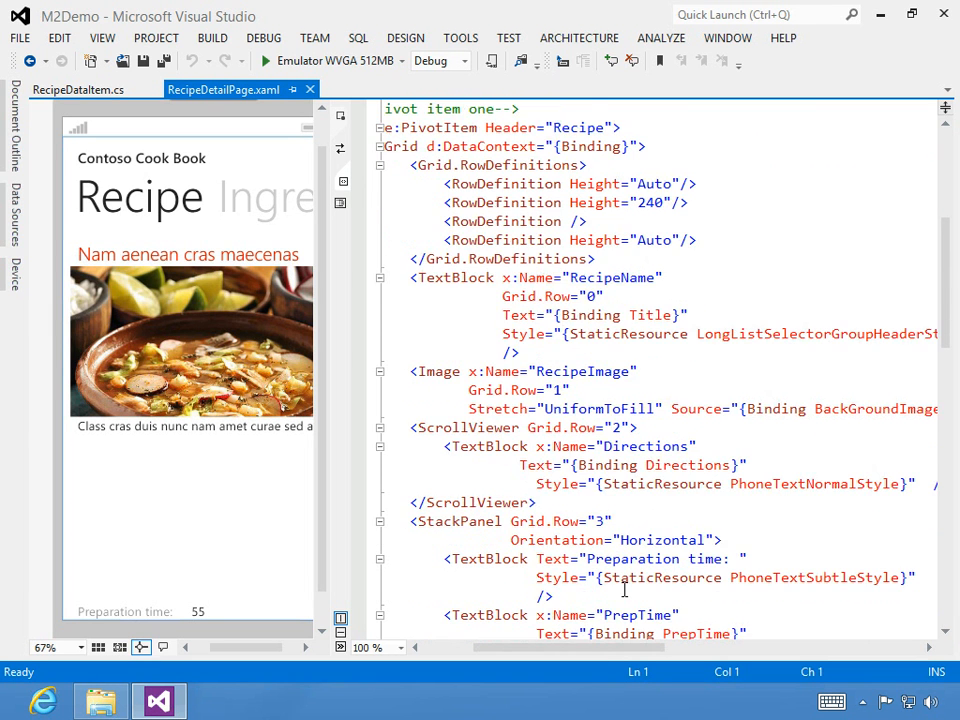
scroll(624, 589, "down", 1)
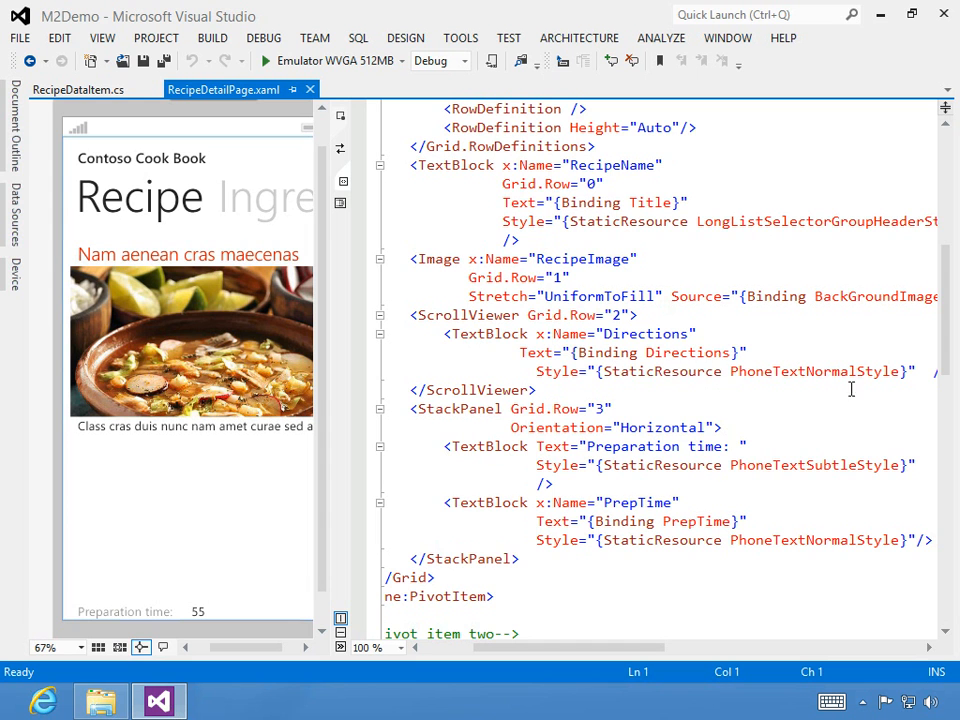
scroll(597, 617, "down", 1)
scroll(597, 617, "down", 1)
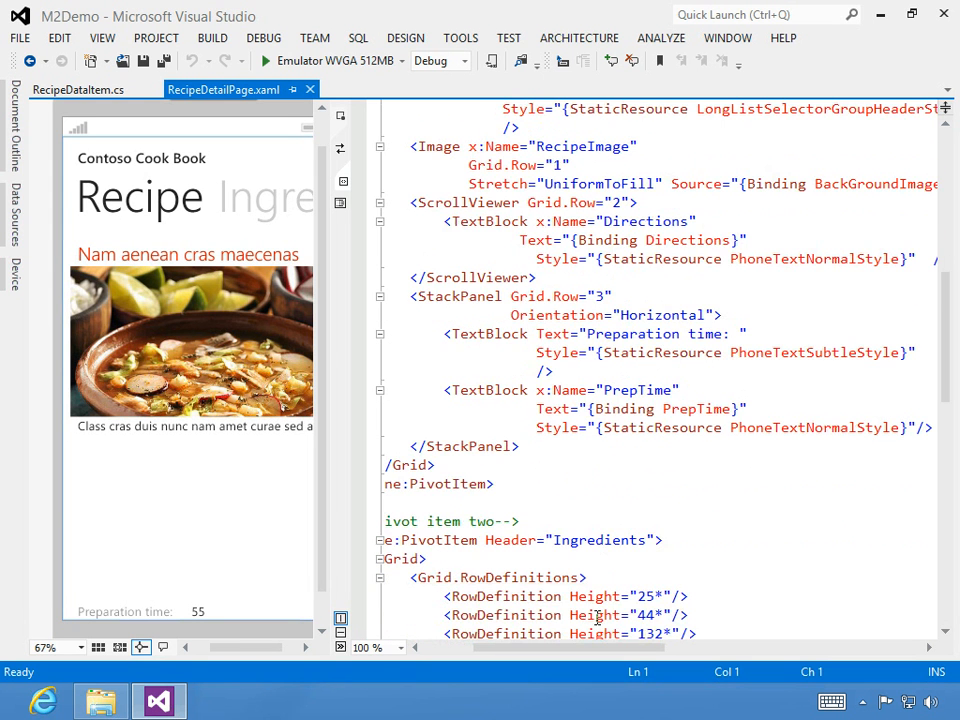
scroll(597, 617, "up", 2)
double_click(607, 352)
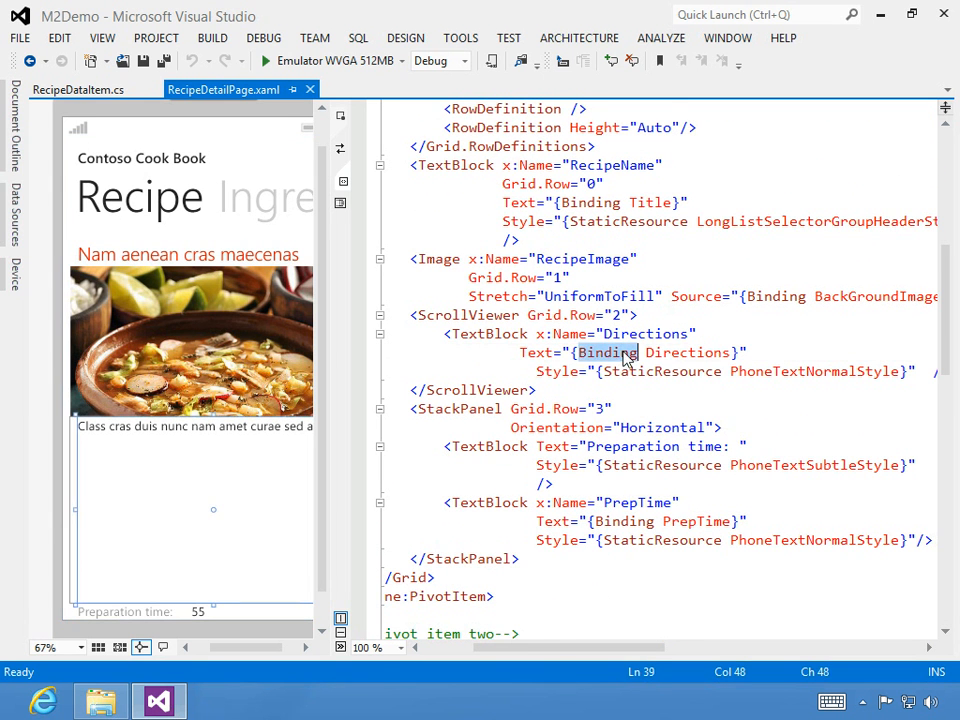
left_click(544, 595)
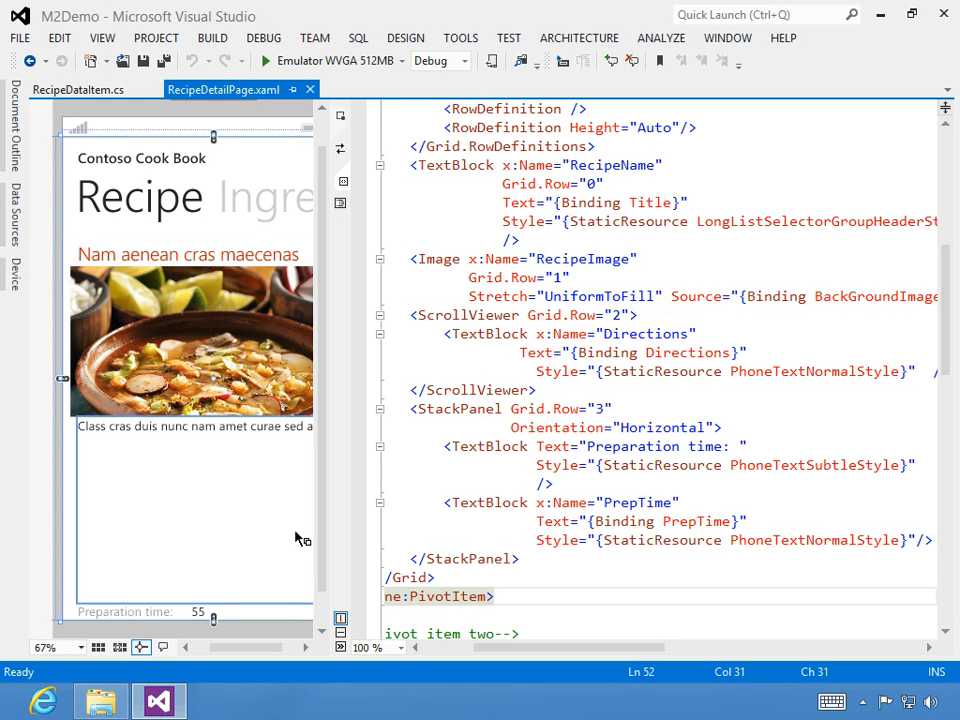
mouse_move(251, 647)
left_mouse_down()
mouse_move(257, 654)
mouse_move(247, 655)
left_mouse_up()
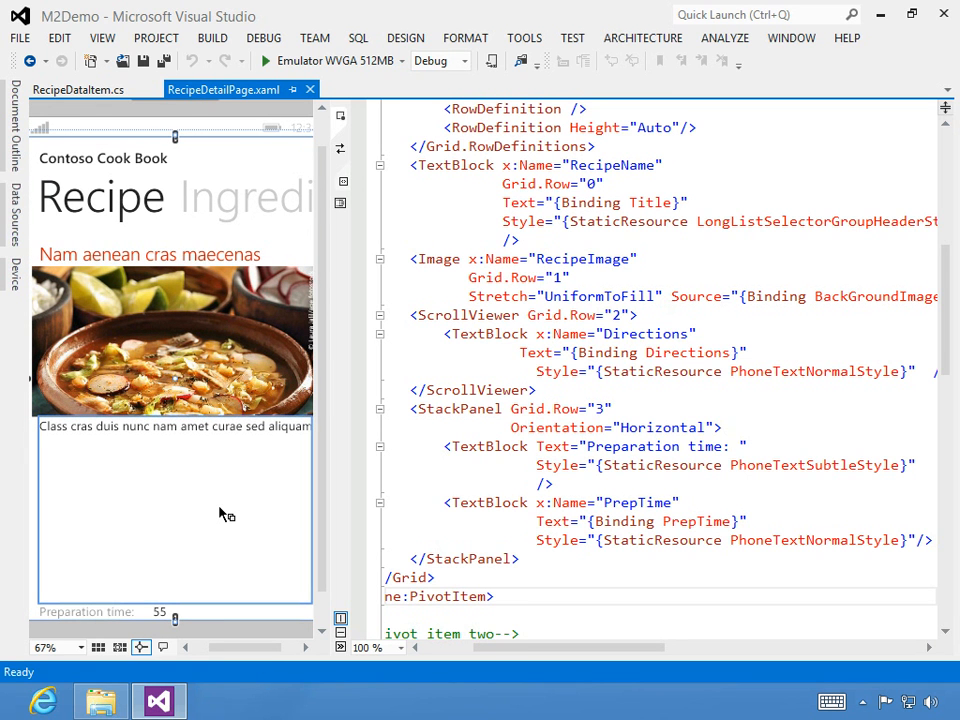